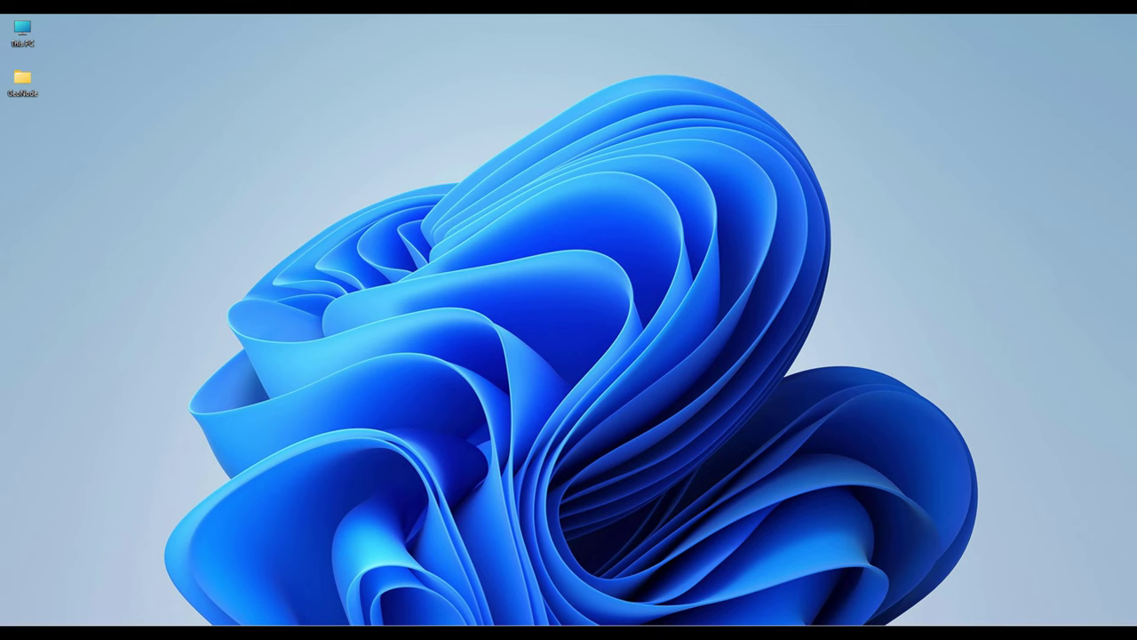
In Edge, open GeoNode's Data > Layers page and scroll through the 5 listed layers.
{"action": "left_click", "coordinate": [582, 571]}
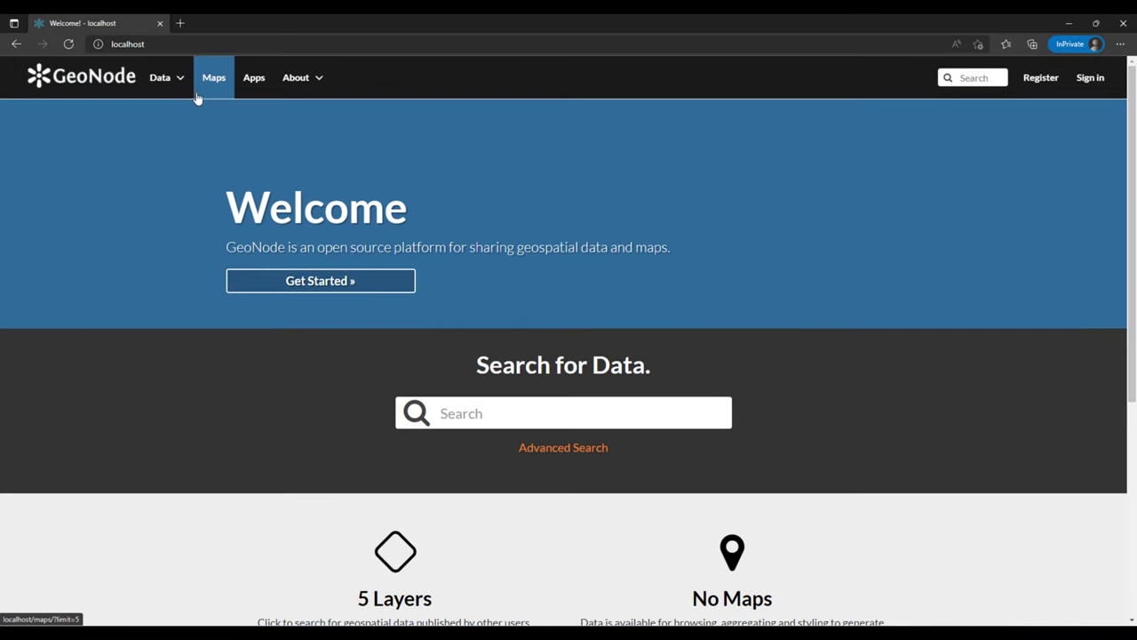
{"action": "left_click", "coordinate": [161, 93]}
{"action": "left_click", "coordinate": [177, 114]}
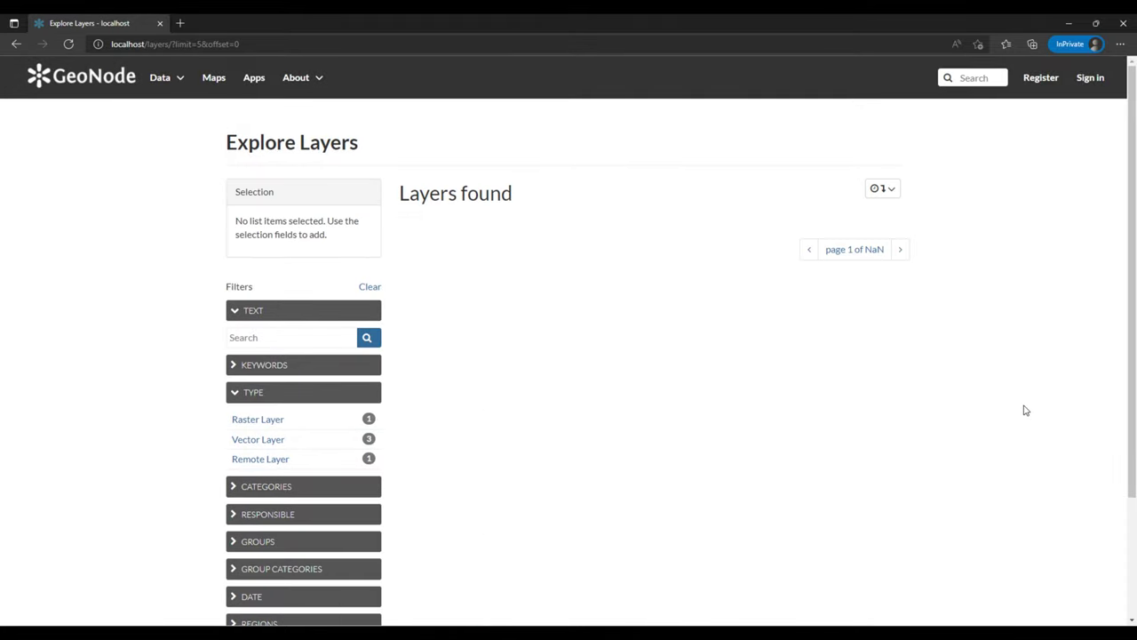
{"action": "scroll", "coordinate": [1020, 434], "scroll_direction": "down", "scroll_amount": 4}
{"action": "scroll", "coordinate": [1019, 435], "scroll_direction": "down", "scroll_amount": 2}
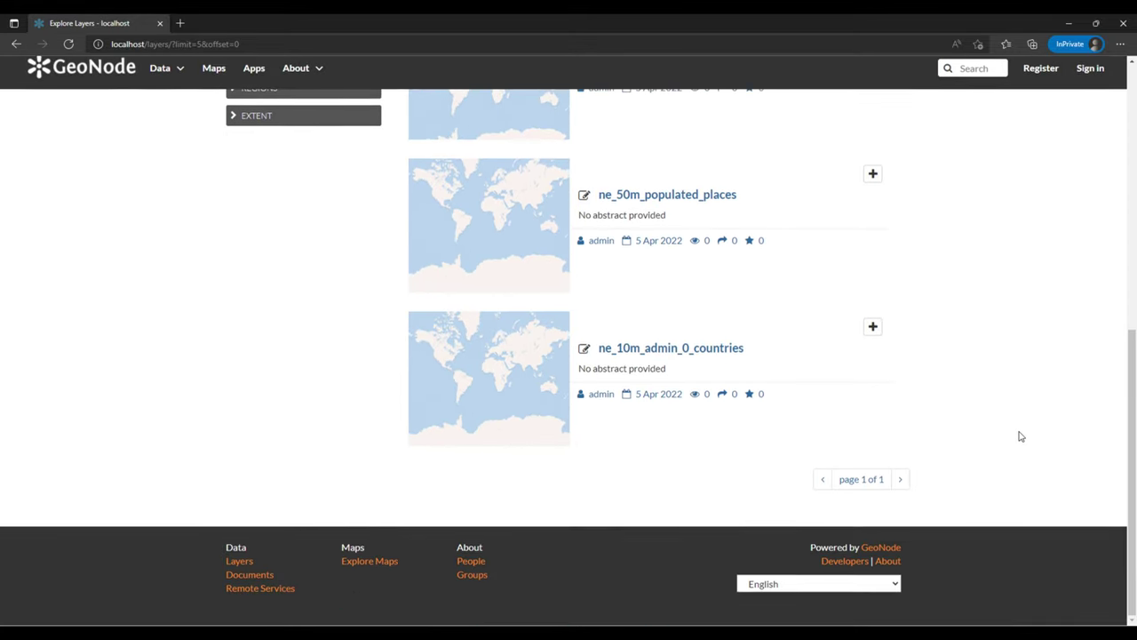
{"action": "scroll", "coordinate": [1020, 435], "scroll_direction": "up", "scroll_amount": 6}
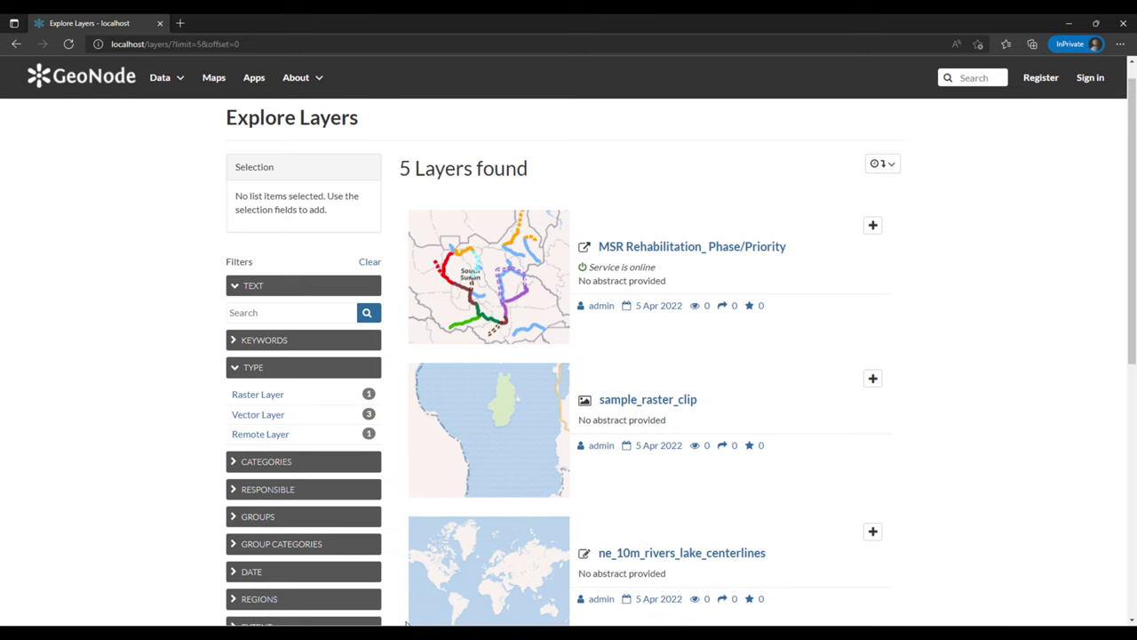
Minimize the browser, launch QGIS from Start search with 'qg', and maximize it.
{"action": "left_click", "coordinate": [1069, 23]}
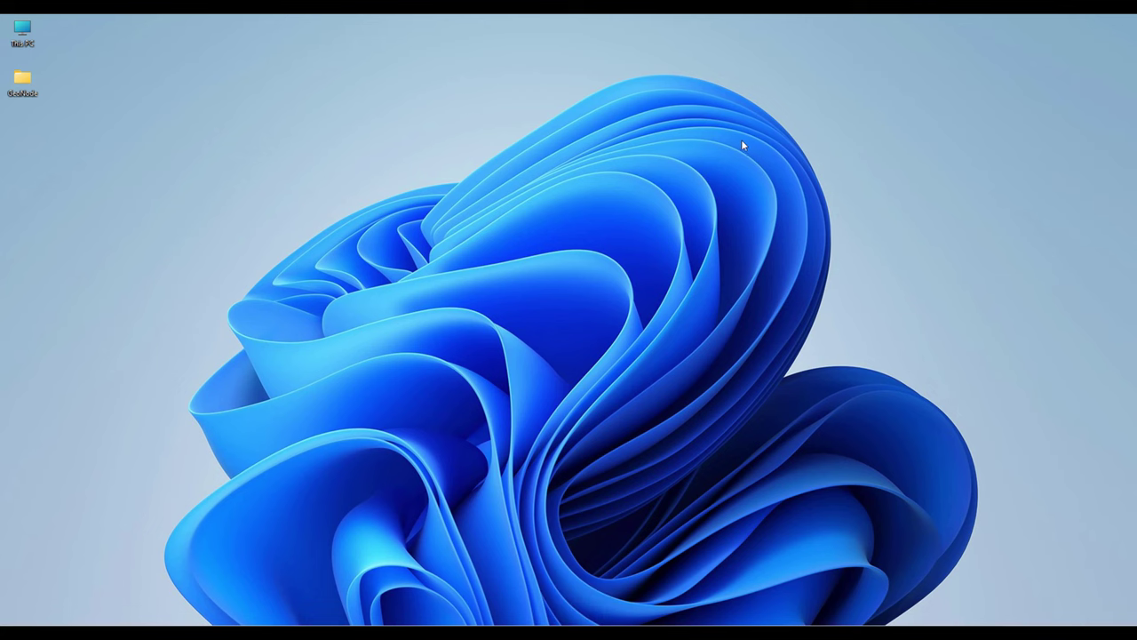
{"action": "key", "text": "super"}
{"action": "type", "text": "qg"}
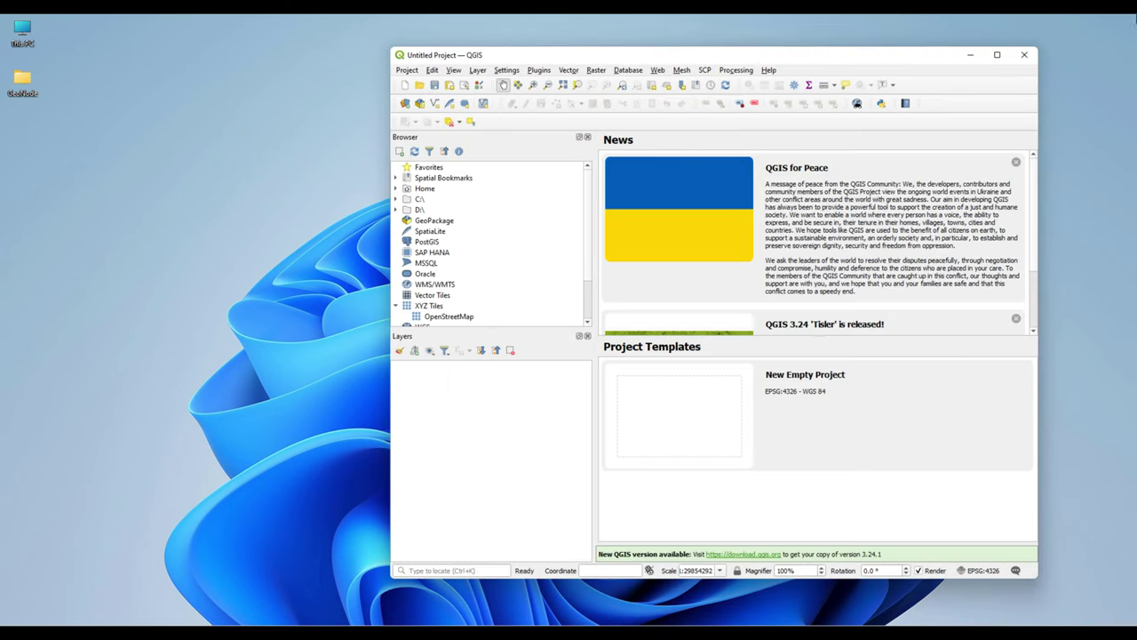
{"action": "left_click", "coordinate": [996, 54]}
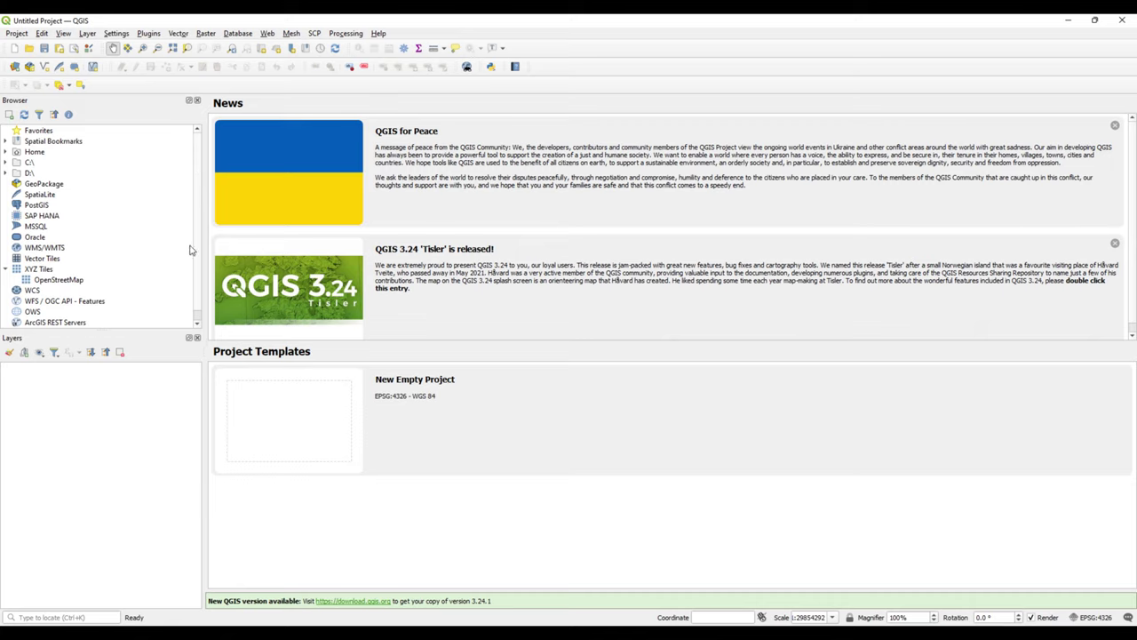
Close the Browser and Layers panels so only the welcome page remains.
{"action": "left_click_drag", "start_coordinate": [142, 332], "coordinate": [141, 389]}
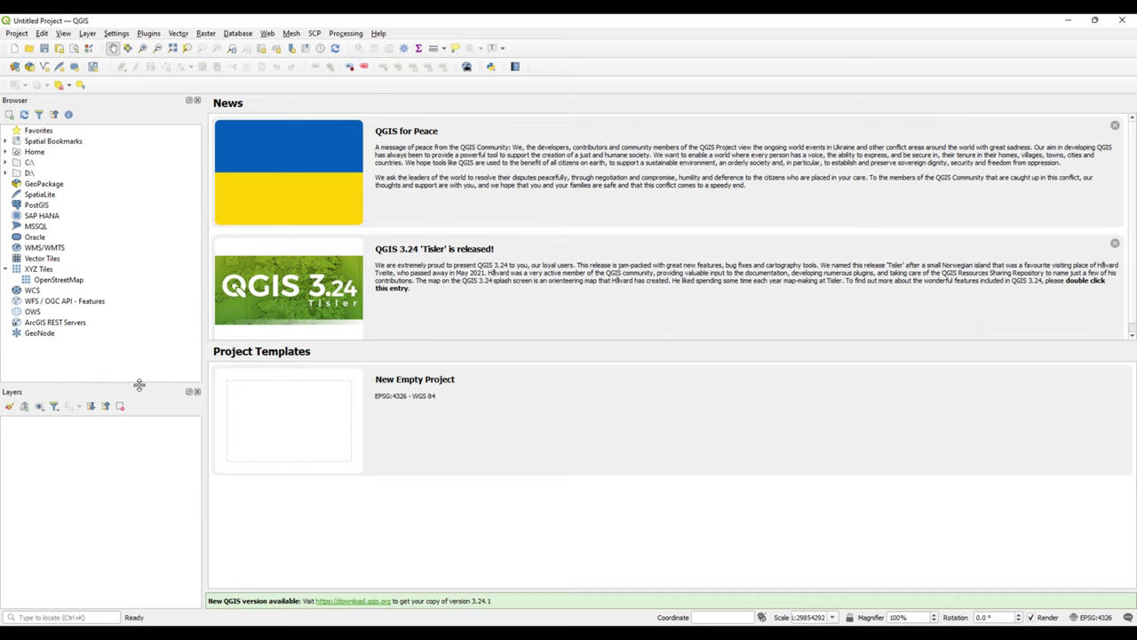
{"action": "left_click", "coordinate": [7, 269]}
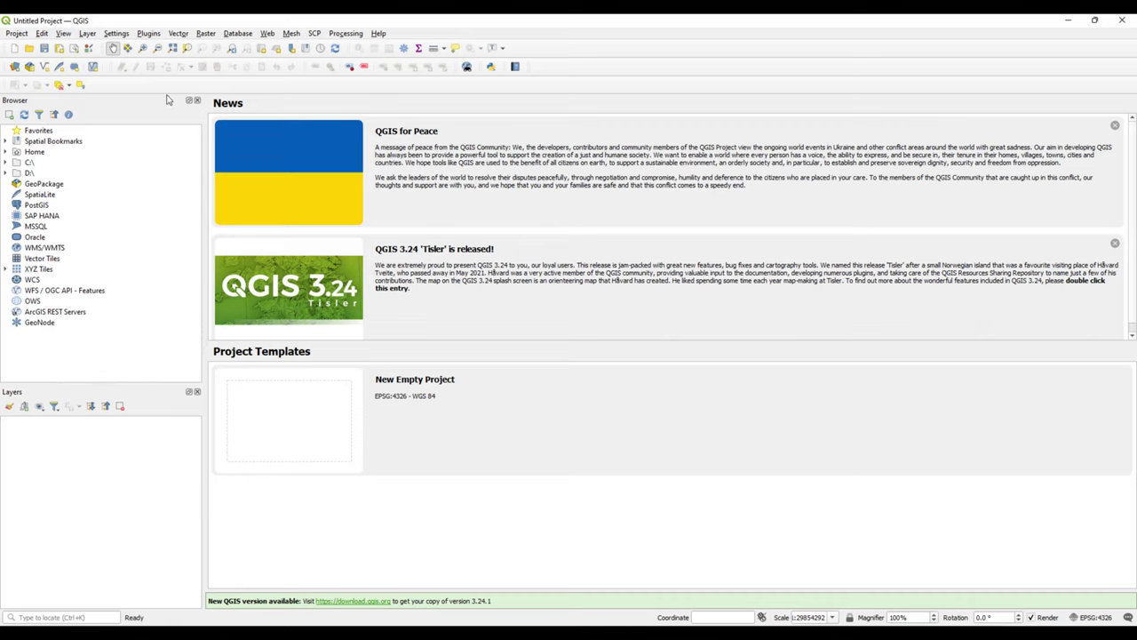
{"action": "left_click", "coordinate": [197, 101]}
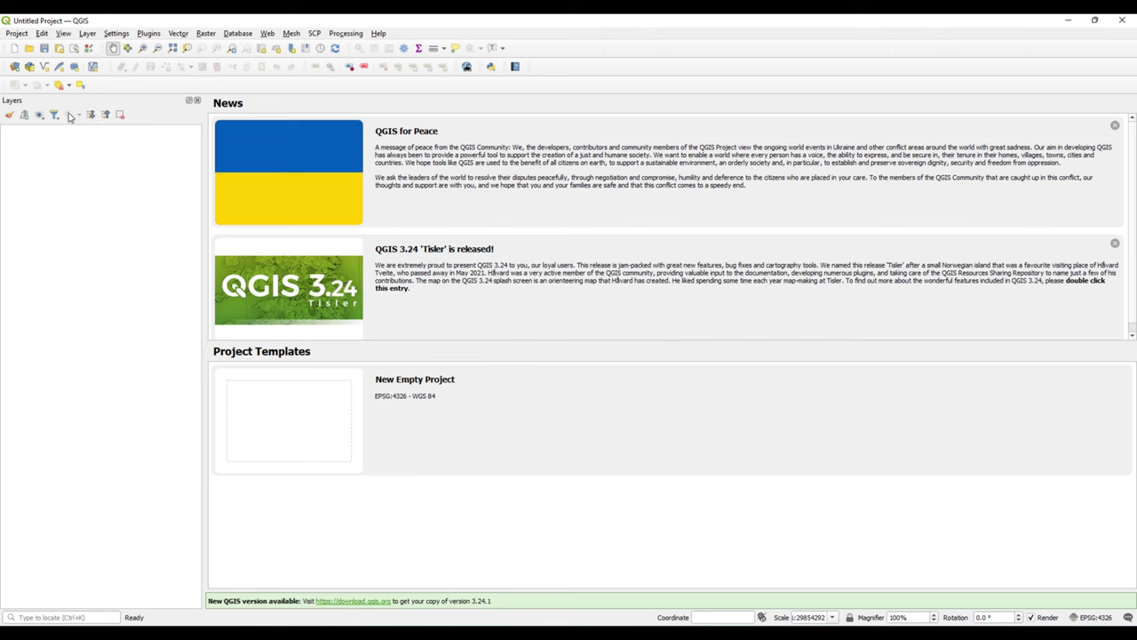
{"action": "left_click", "coordinate": [197, 101]}
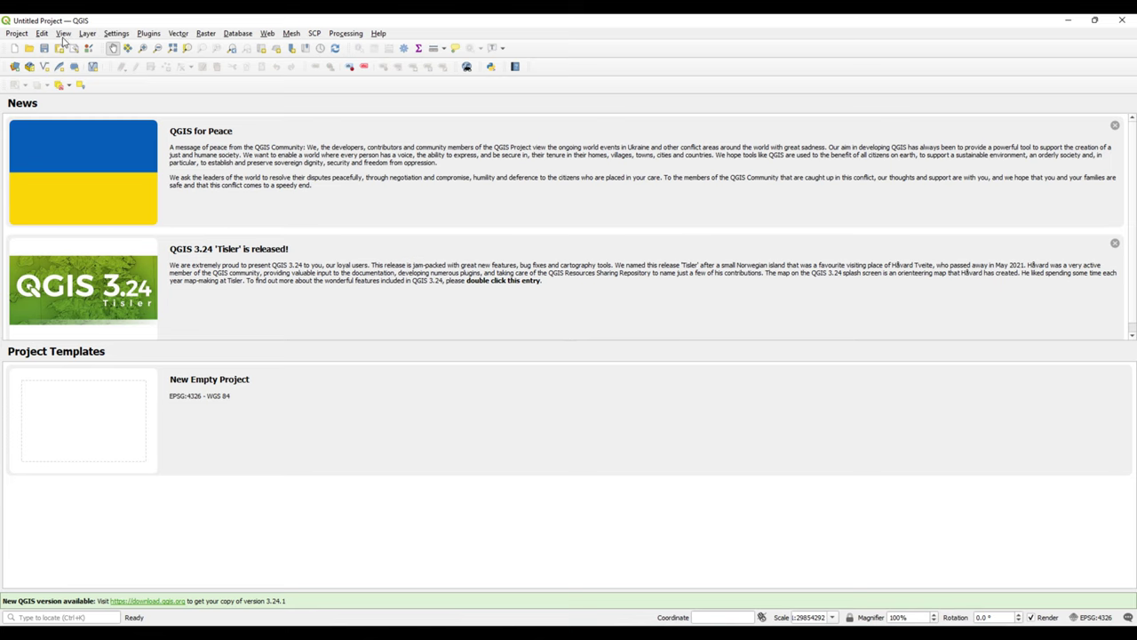
Re-enable the Browser panel, then the Layers panel, from View > Panels.
{"action": "left_click", "coordinate": [63, 34]}
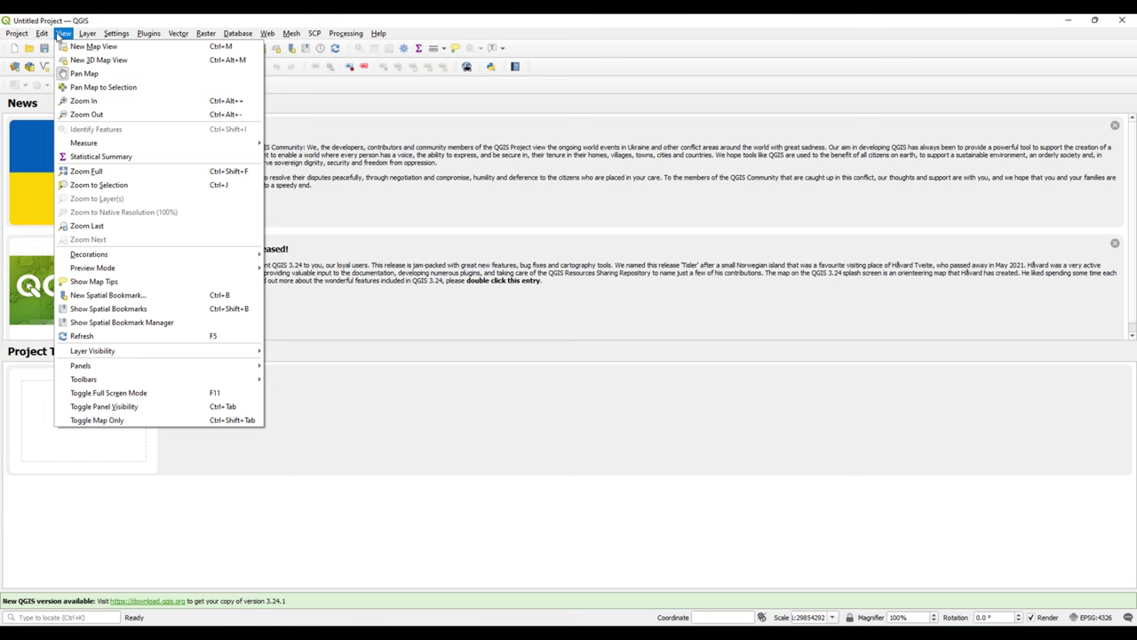
{"action": "mouse_move", "coordinate": [29, 39]}
{"action": "mouse_move", "coordinate": [63, 35]}
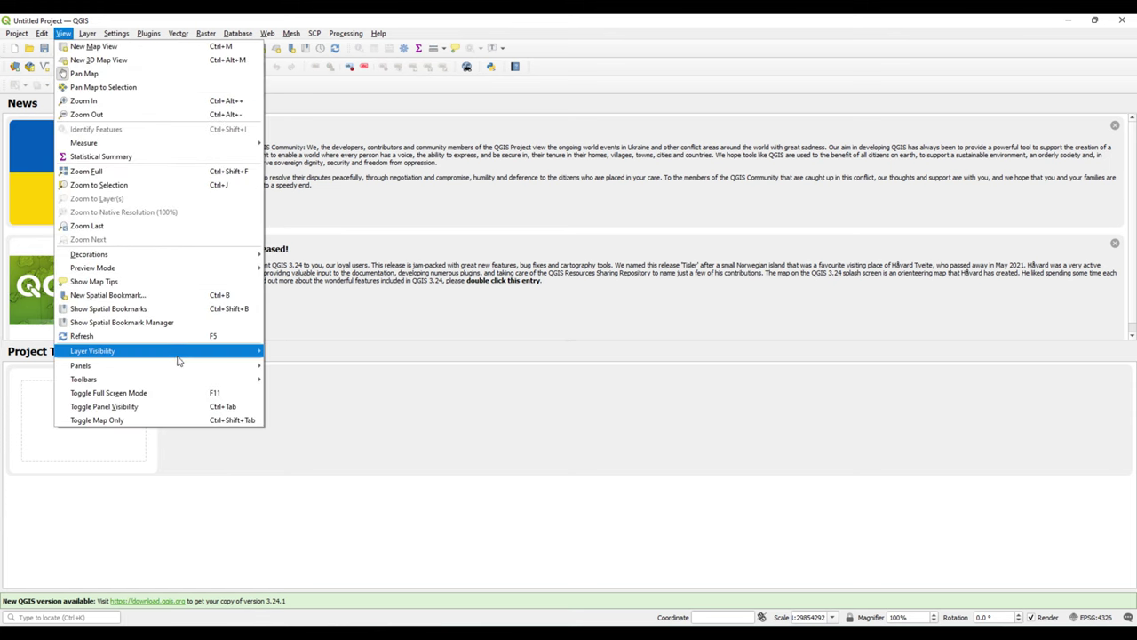
{"action": "mouse_move", "coordinate": [182, 371]}
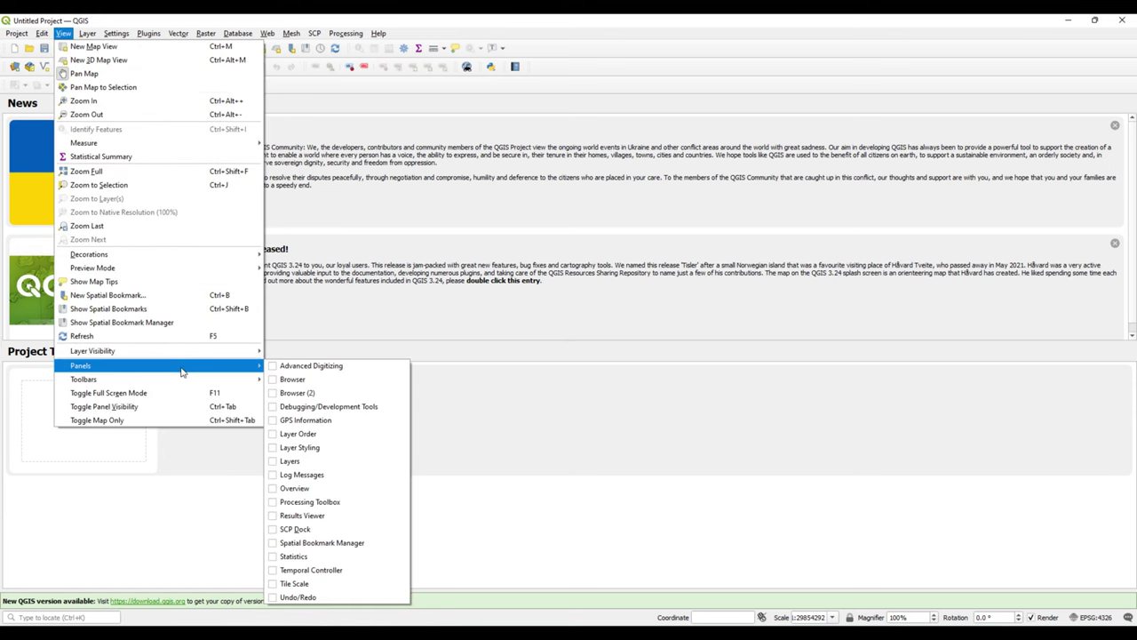
{"action": "left_click", "coordinate": [272, 381]}
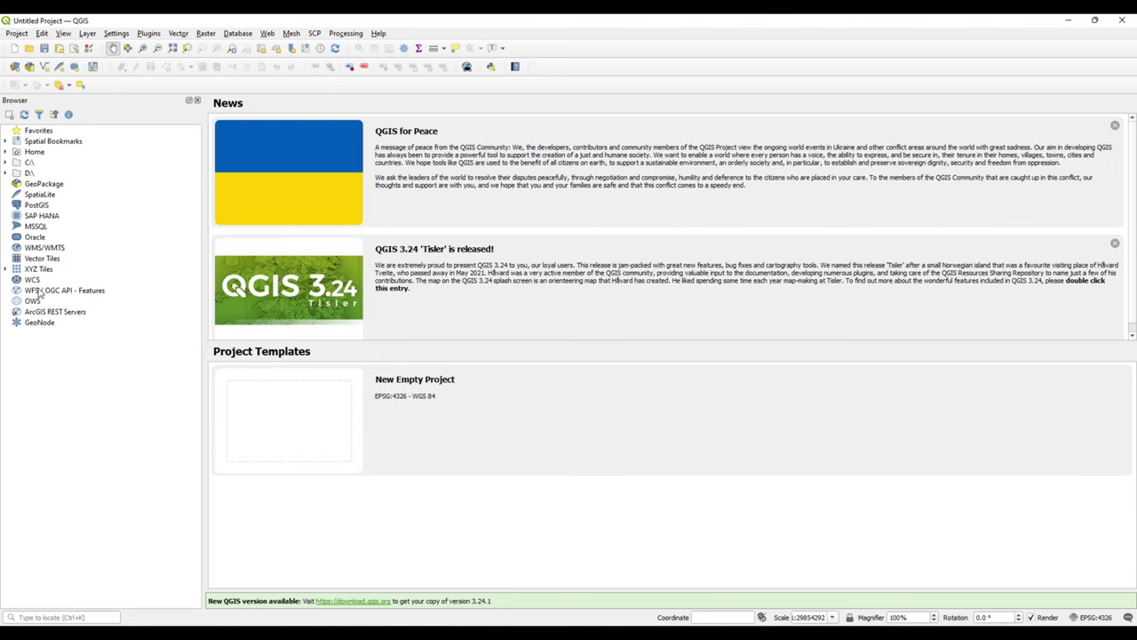
{"action": "left_click", "coordinate": [63, 33]}
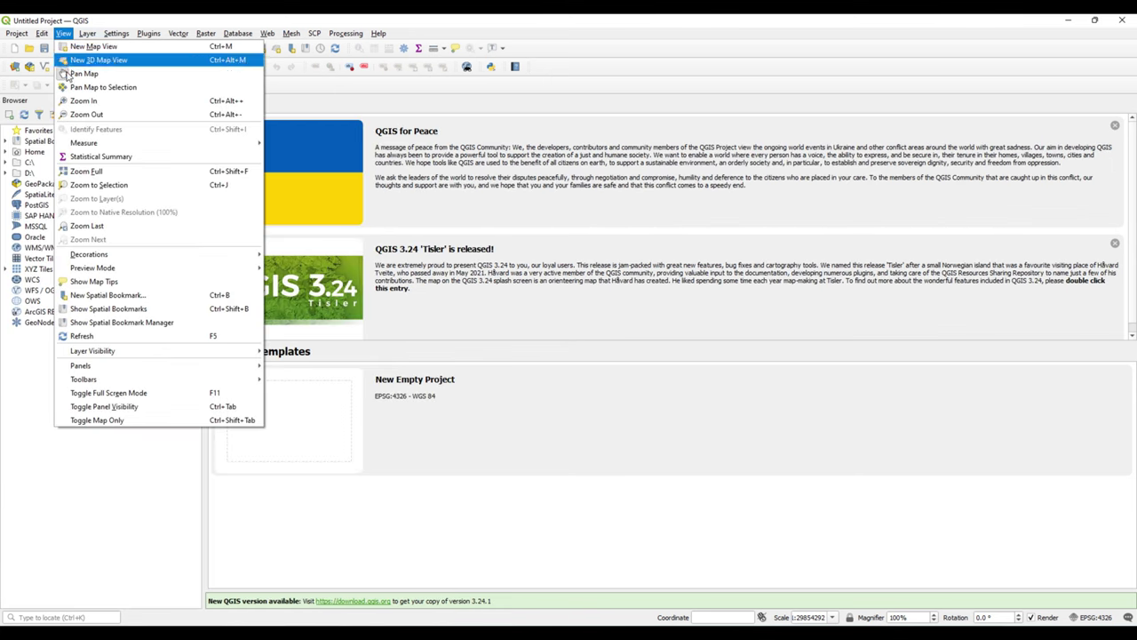
{"action": "mouse_move", "coordinate": [184, 366]}
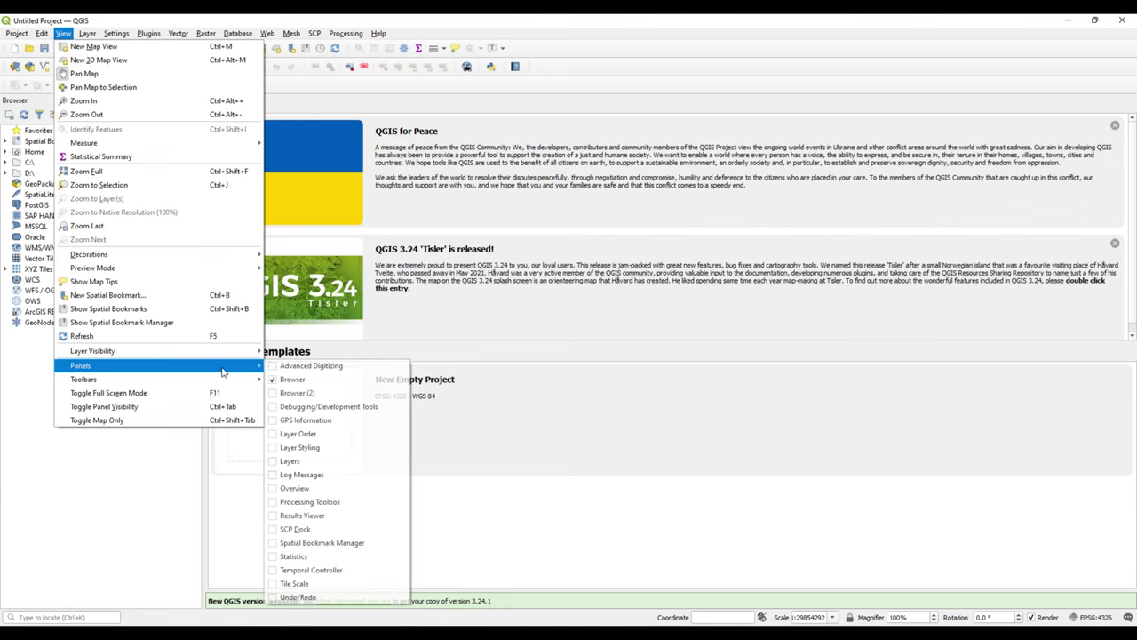
{"action": "left_click", "coordinate": [273, 462]}
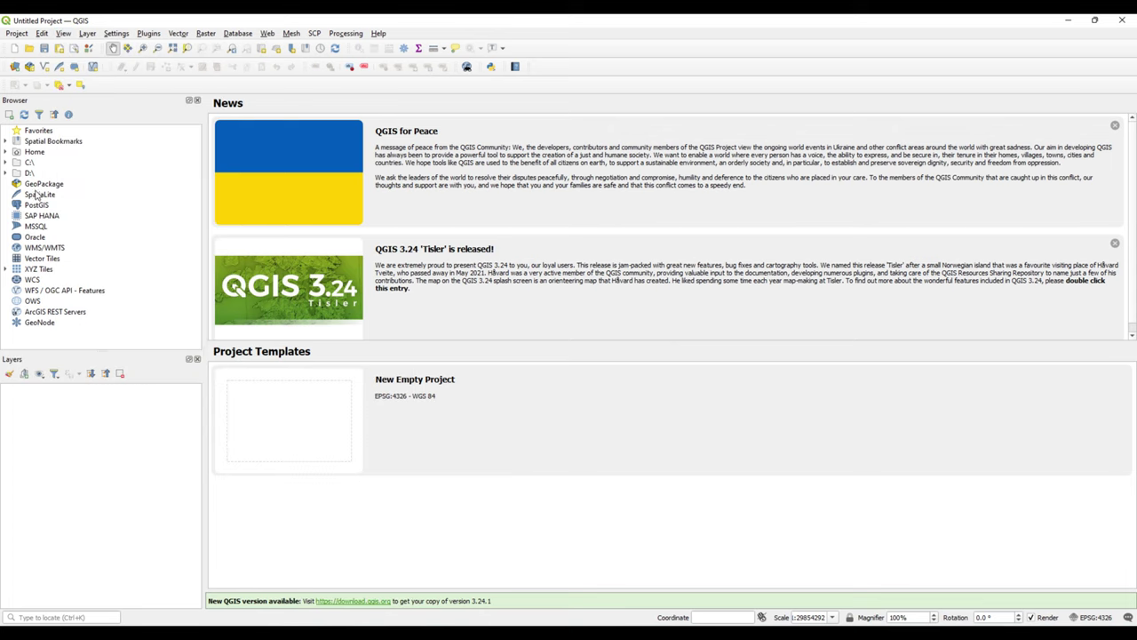
{"action": "left_click", "coordinate": [36, 249]}
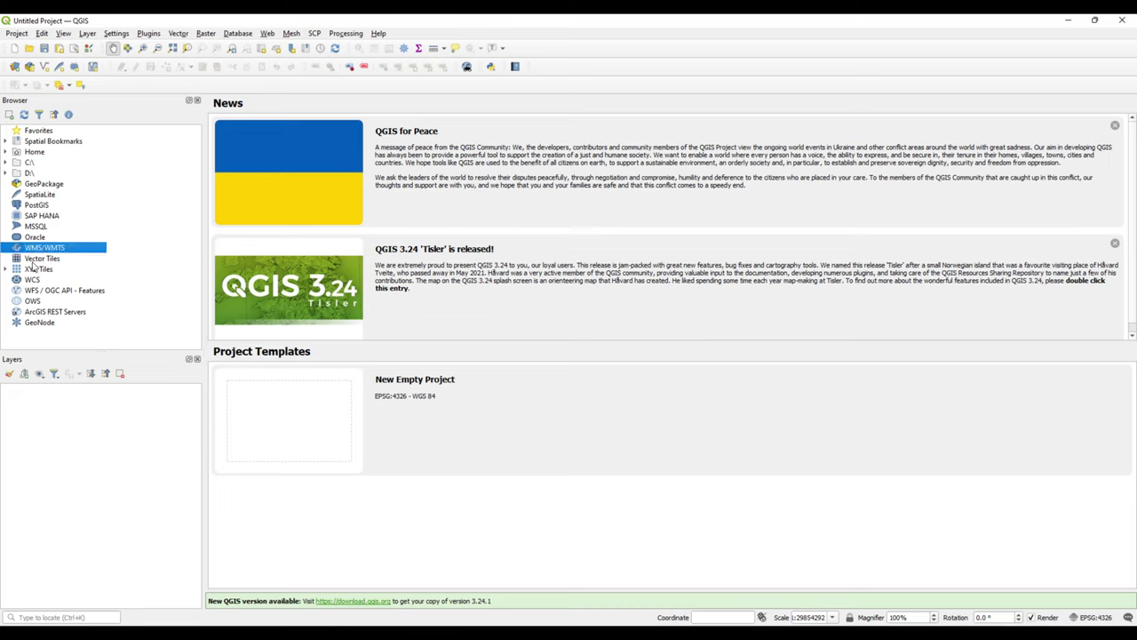
{"action": "left_click", "coordinate": [32, 259]}
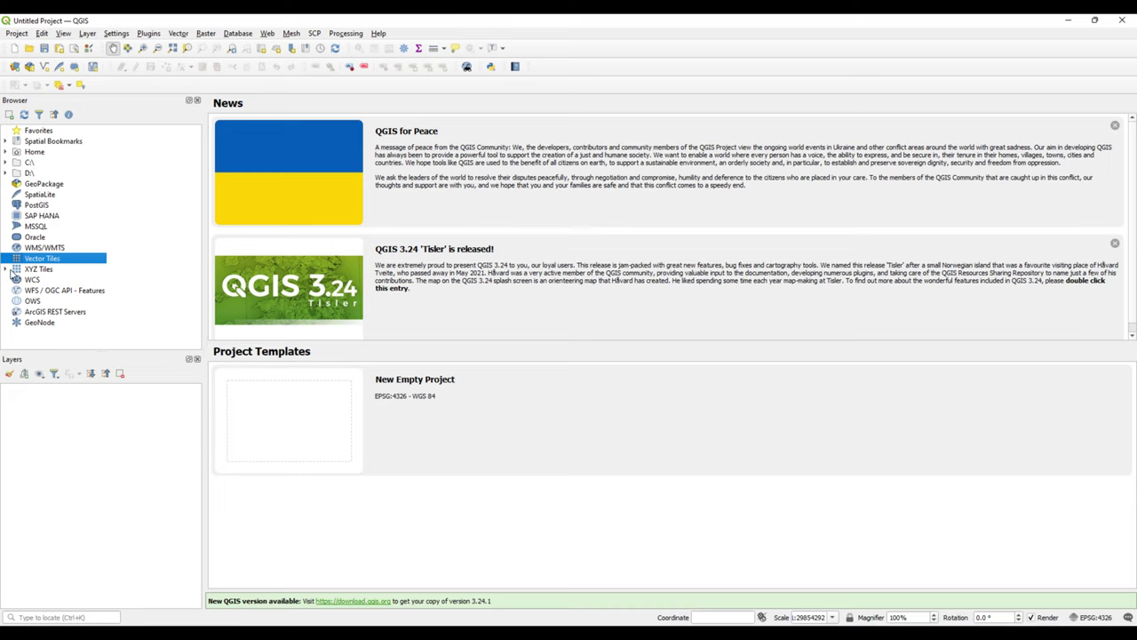
{"action": "left_click", "coordinate": [11, 270]}
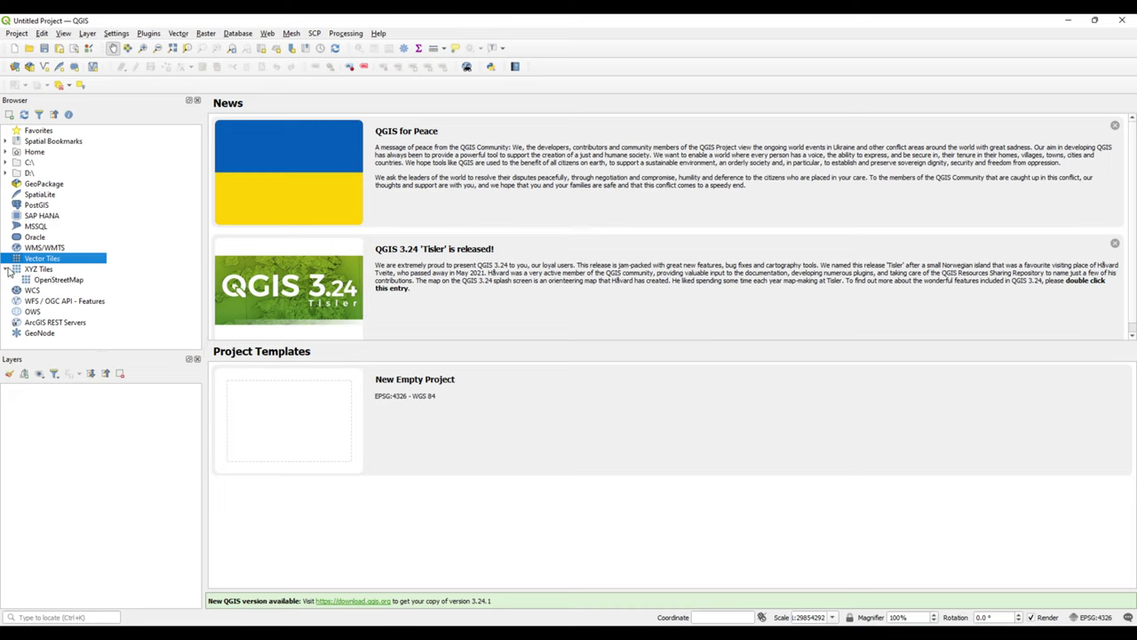
{"action": "left_click", "coordinate": [7, 269]}
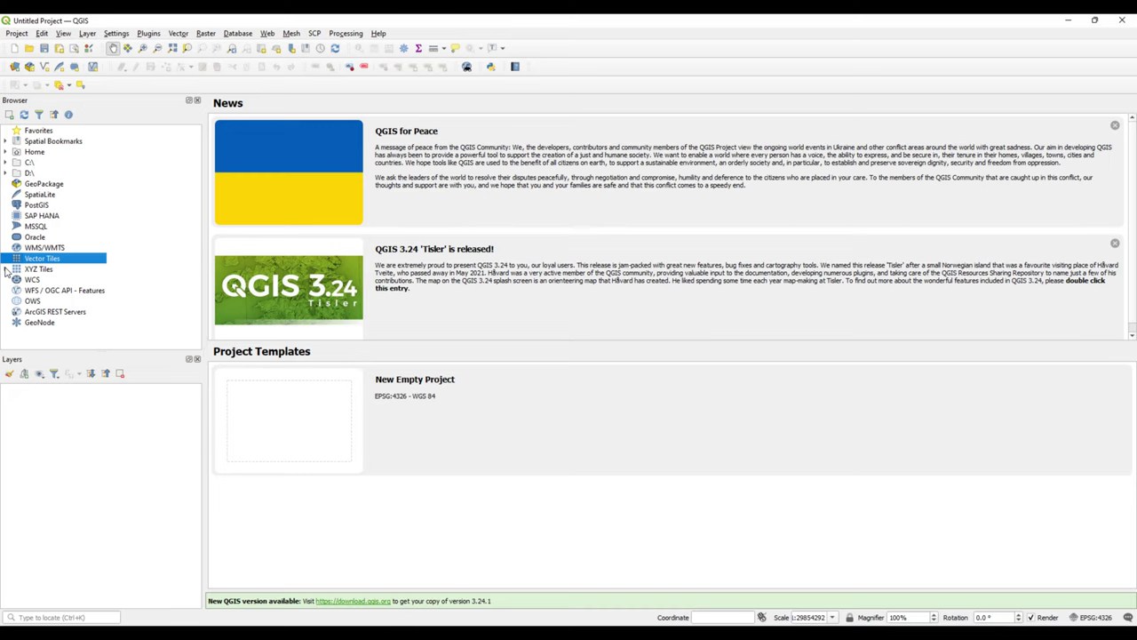
{"action": "left_click", "coordinate": [51, 293]}
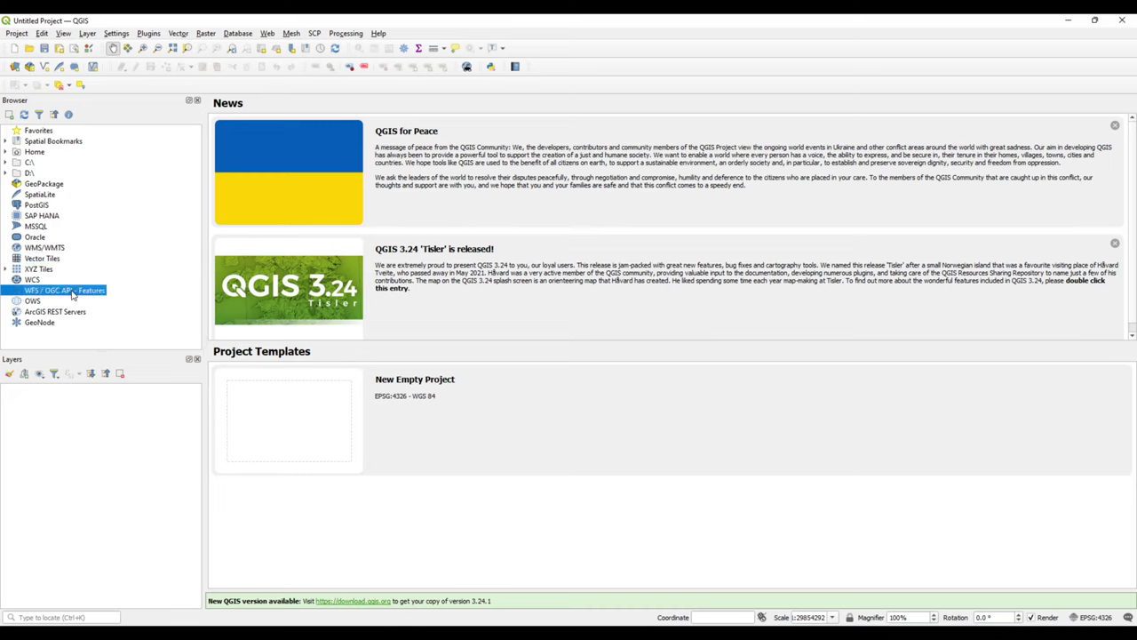
{"action": "left_click", "coordinate": [32, 279]}
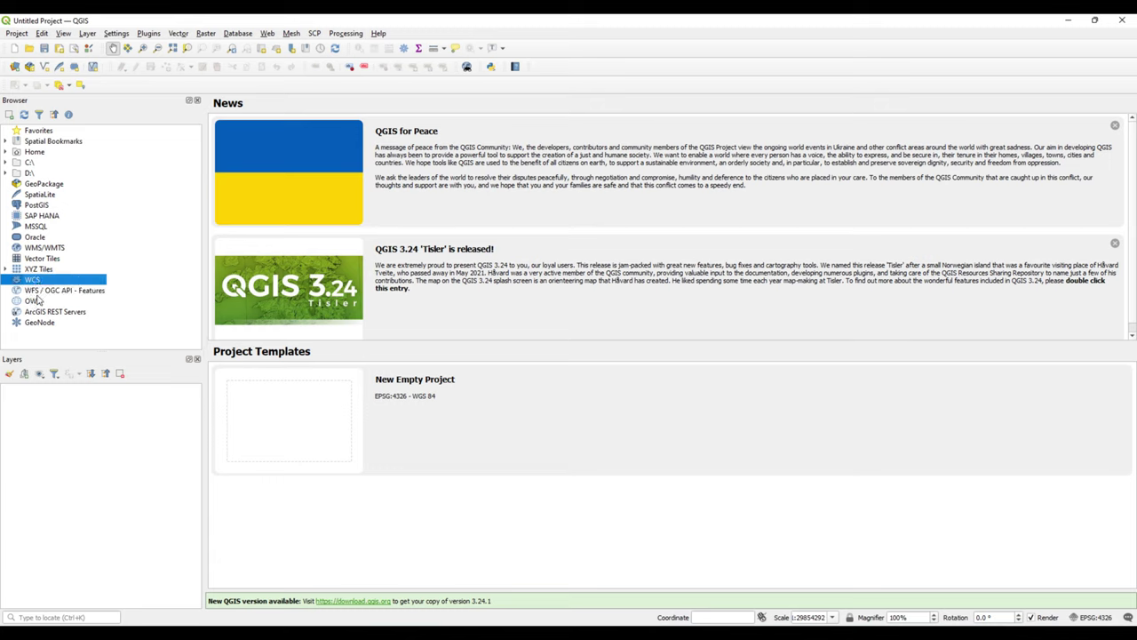
{"action": "left_click", "coordinate": [37, 293]}
{"action": "left_click", "coordinate": [32, 302]}
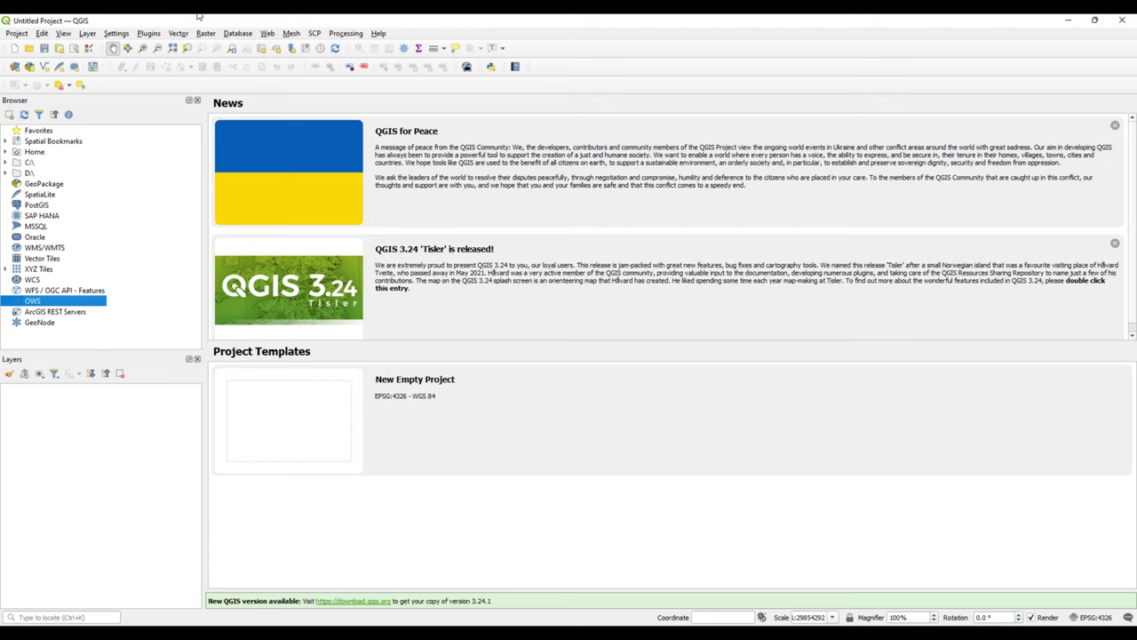
{"action": "left_click", "coordinate": [39, 324]}
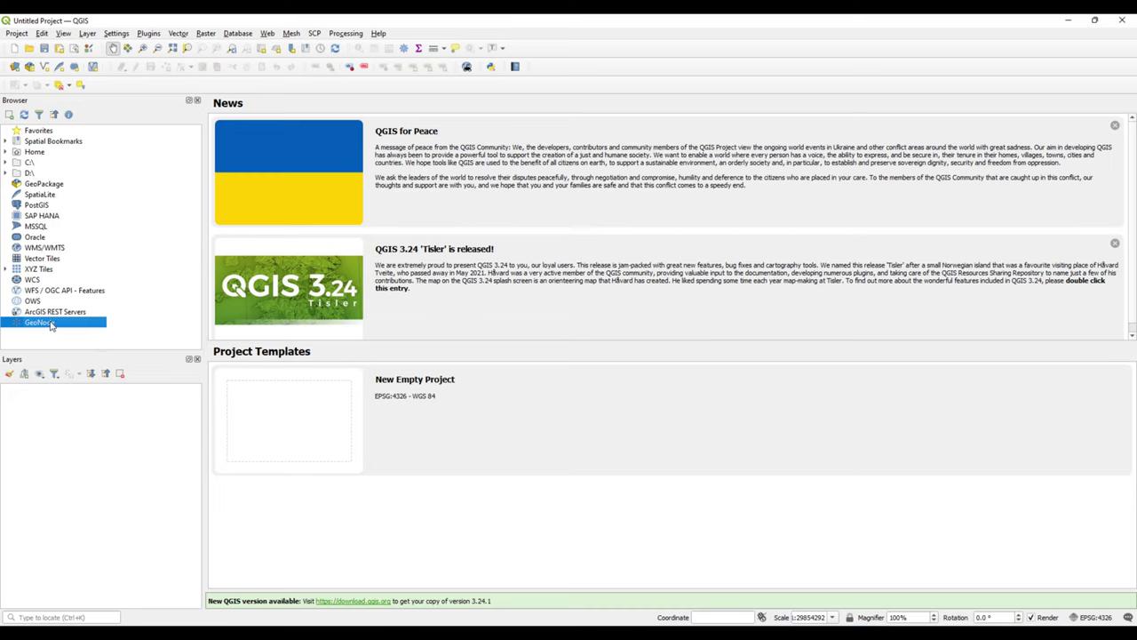
Right-click GeoNode in the Browser to show its New, Save and Load Connections options.
{"action": "right_click", "coordinate": [53, 325]}
{"action": "right_click", "coordinate": [47, 325]}
{"action": "right_click", "coordinate": [47, 325]}
{"action": "left_click", "coordinate": [39, 327]}
{"action": "right_click", "coordinate": [46, 324]}
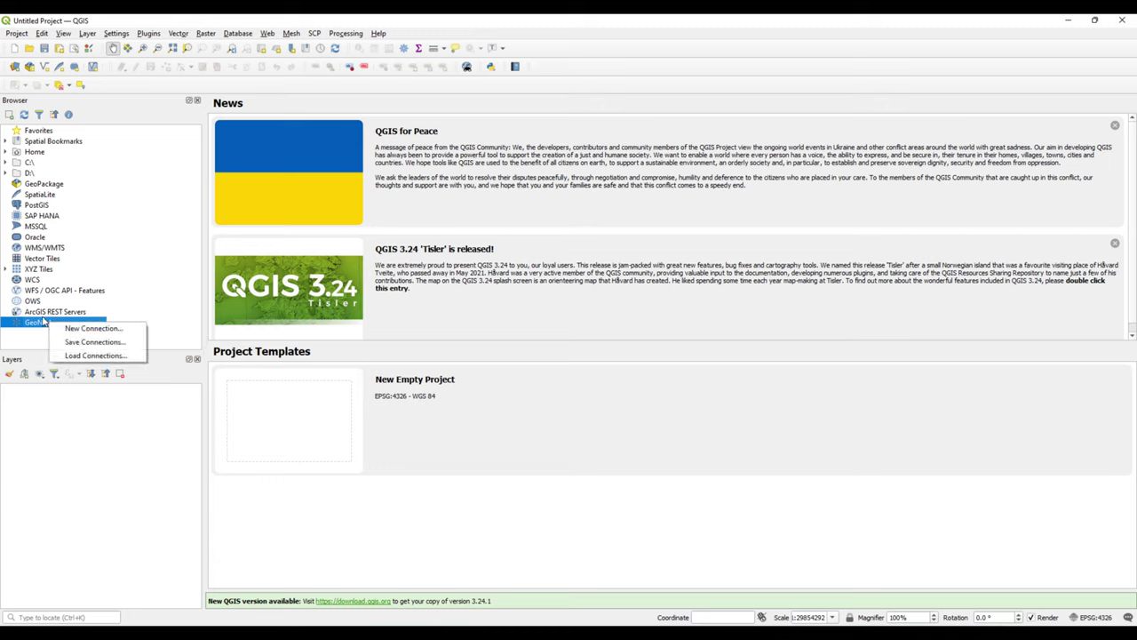
Start a new GeoNode connection, then return the browser to the GeoNode home page and select its address.
{"action": "left_click", "coordinate": [89, 328]}
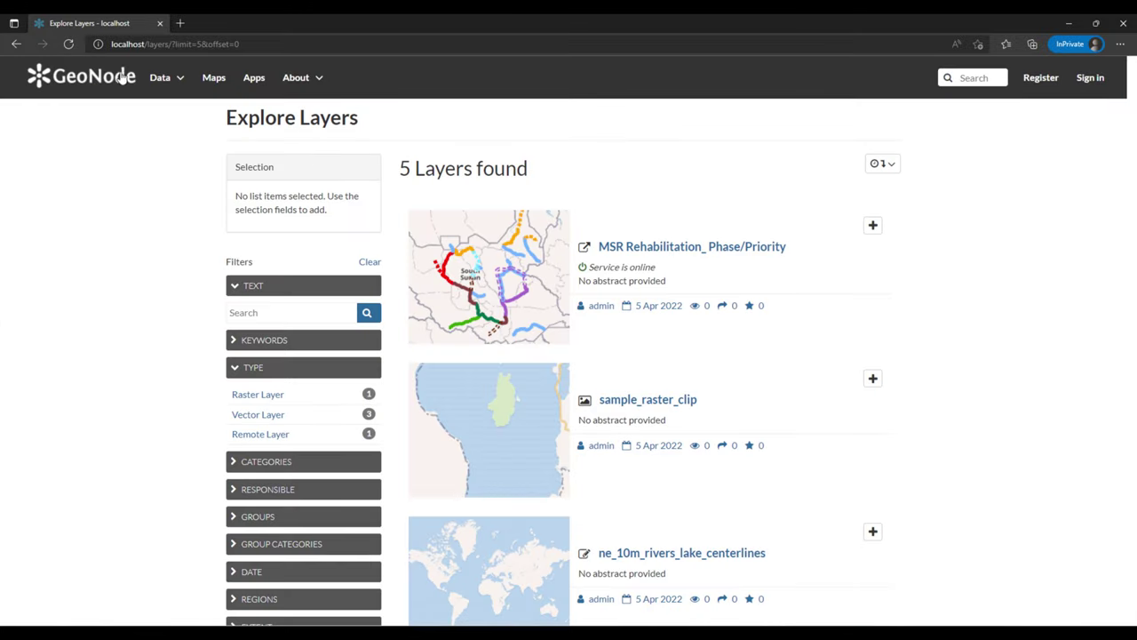
{"action": "left_click", "coordinate": [90, 86]}
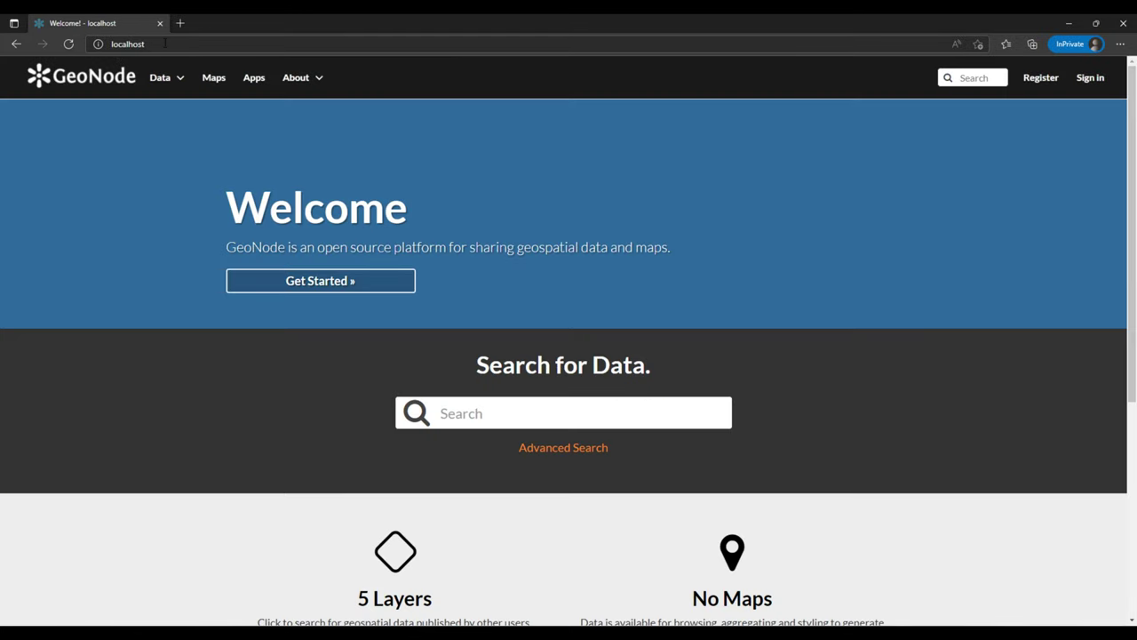
{"action": "left_click", "coordinate": [165, 44]}
{"action": "left_click", "coordinate": [146, 44]}
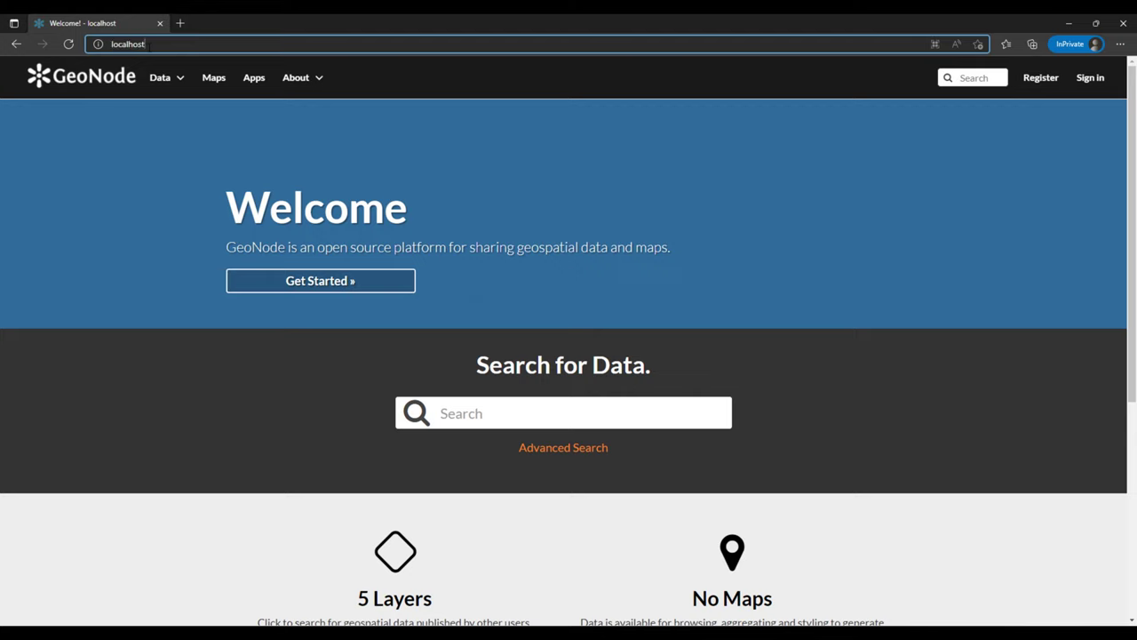
{"action": "left_click", "coordinate": [1073, 24]}
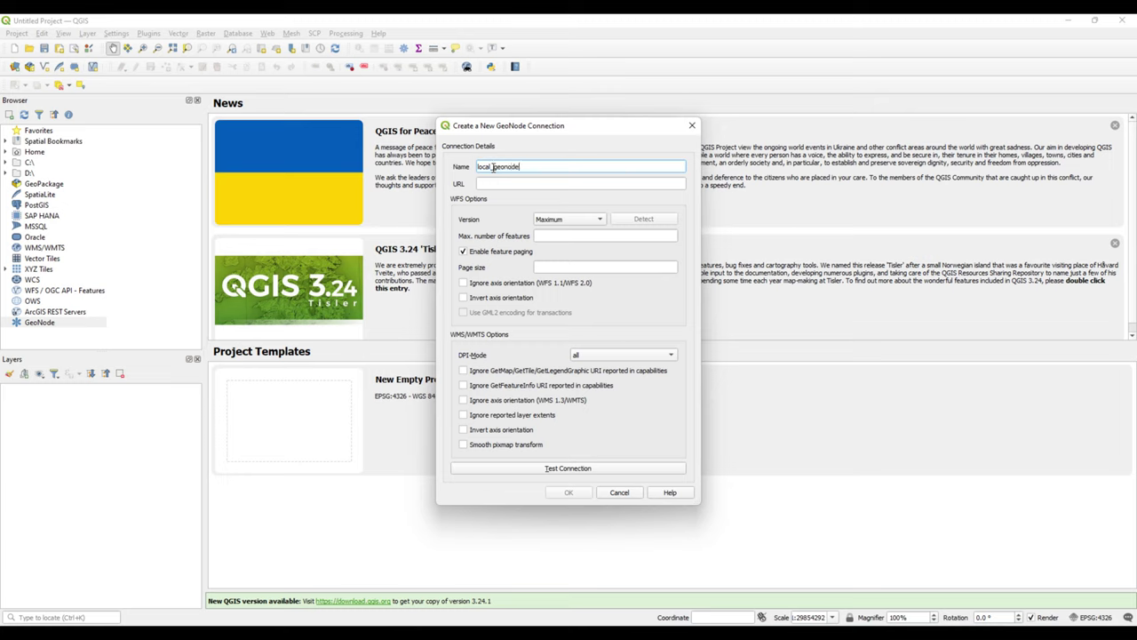
{"action": "left_click", "coordinate": [491, 183]}
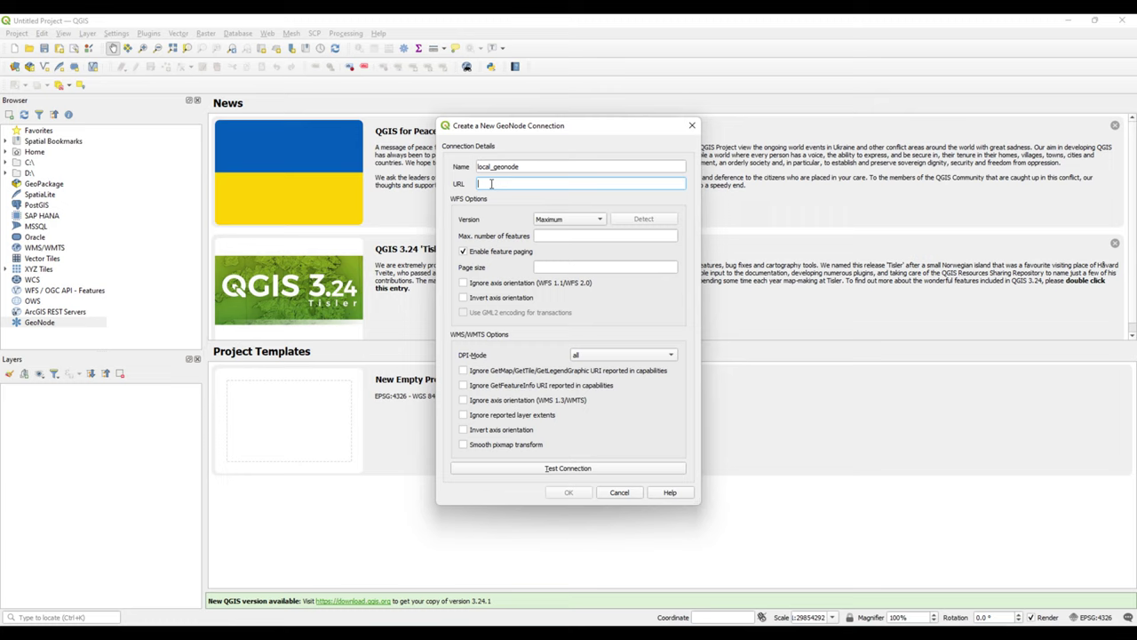
{"action": "type", "text": "http://127.0.0.1"}
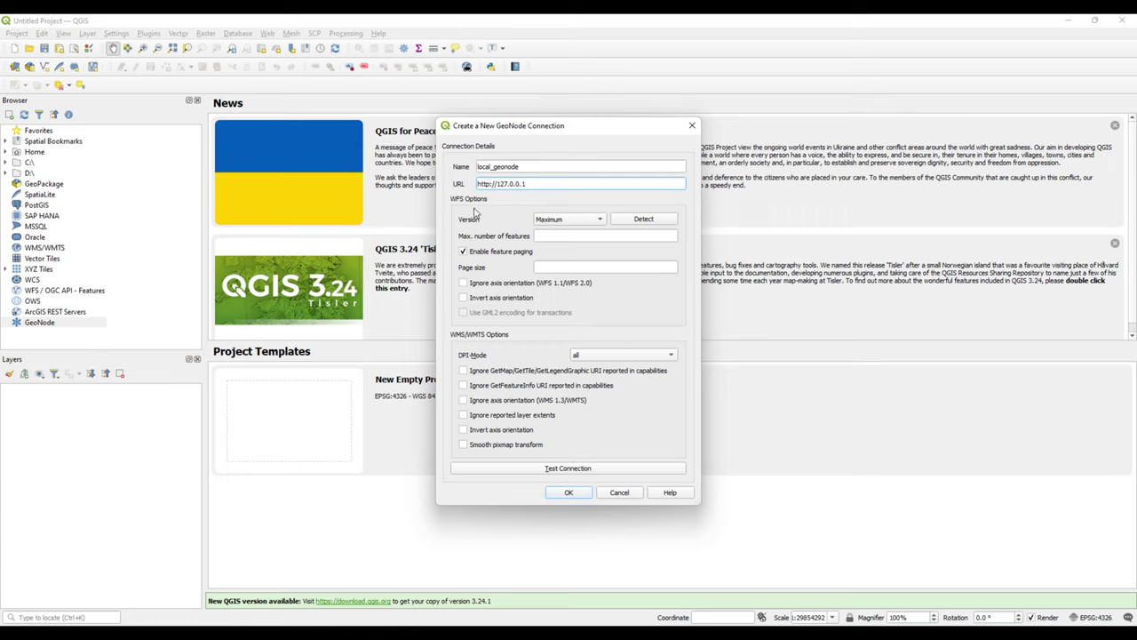
{"action": "left_click", "coordinate": [577, 220]}
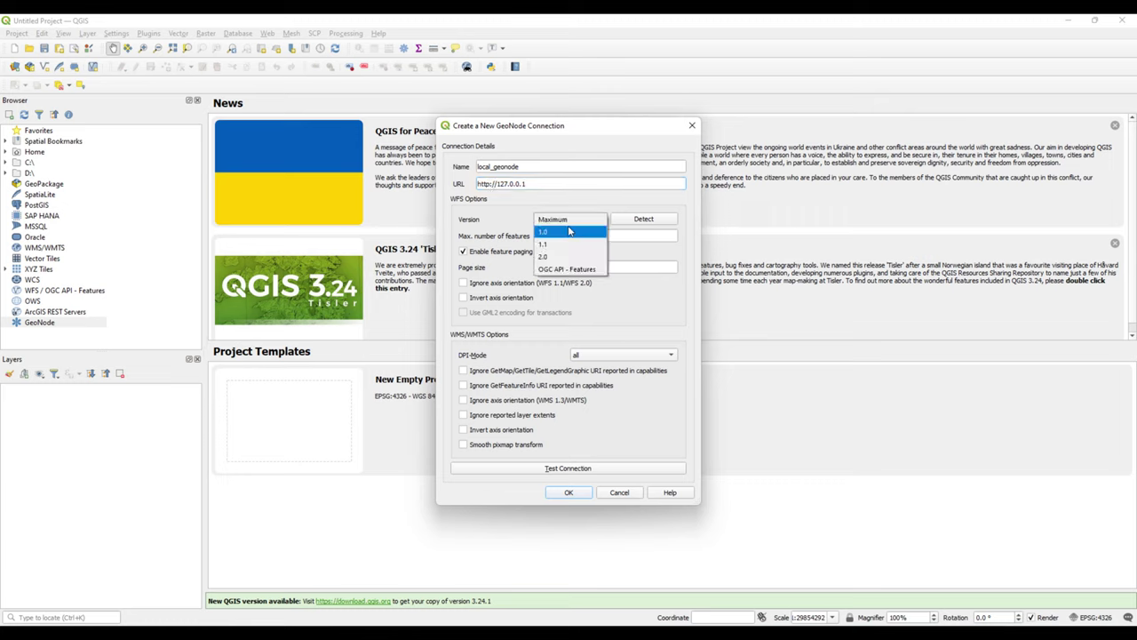
{"action": "left_click", "coordinate": [488, 211]}
{"action": "left_click", "coordinate": [538, 226]}
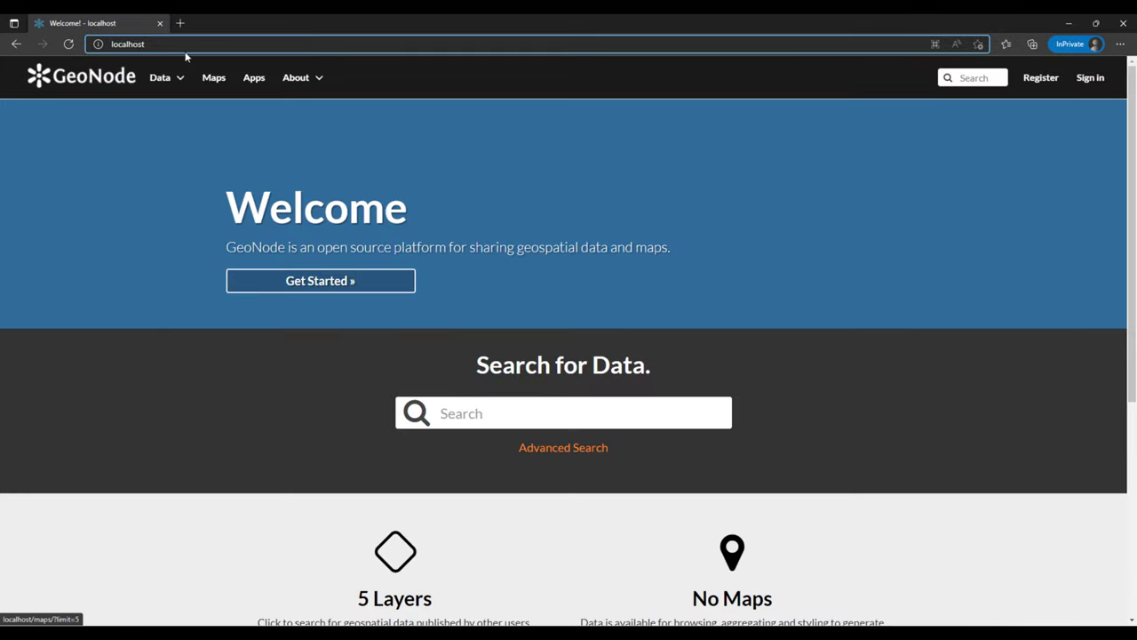
Load localhost/geoserver/web/ in the browser and set the QGIS connection's WFS version to 1.1.
{"action": "type", "text": "/geos"}
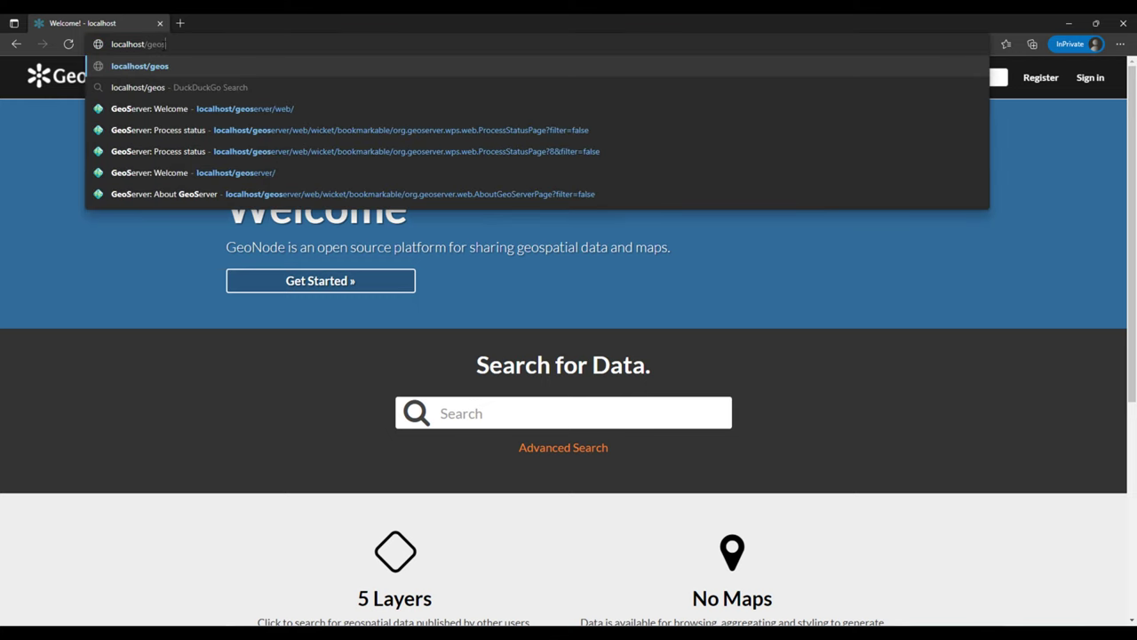
{"action": "type", "text": "erver/web/"}
{"action": "key", "text": "Return"}
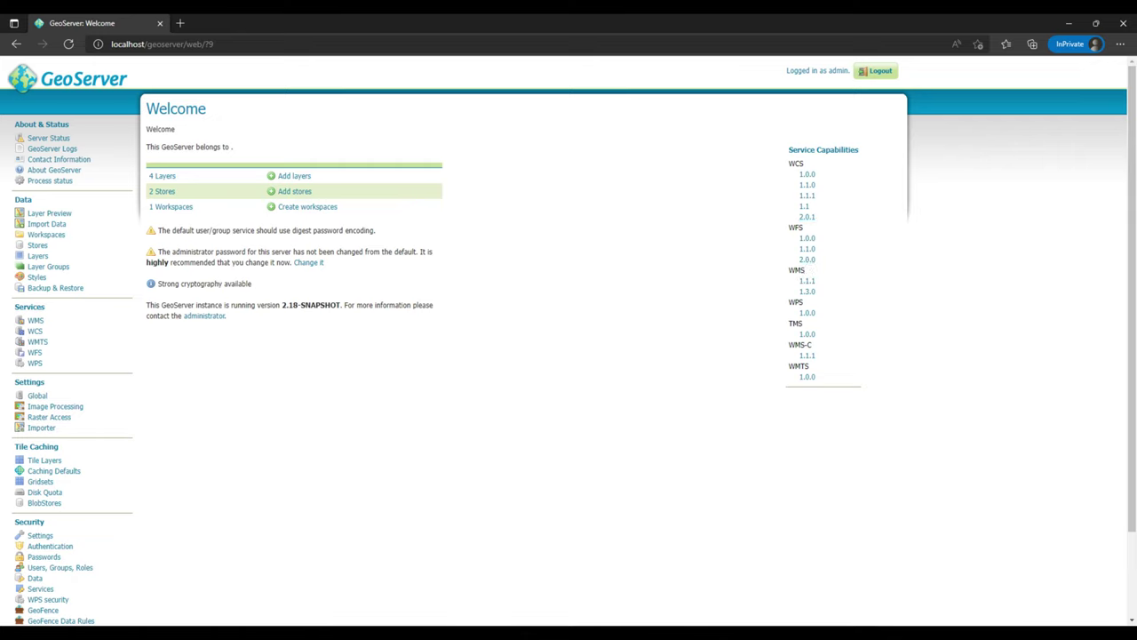
{"action": "left_click", "coordinate": [735, 621]}
{"action": "left_click", "coordinate": [562, 222]}
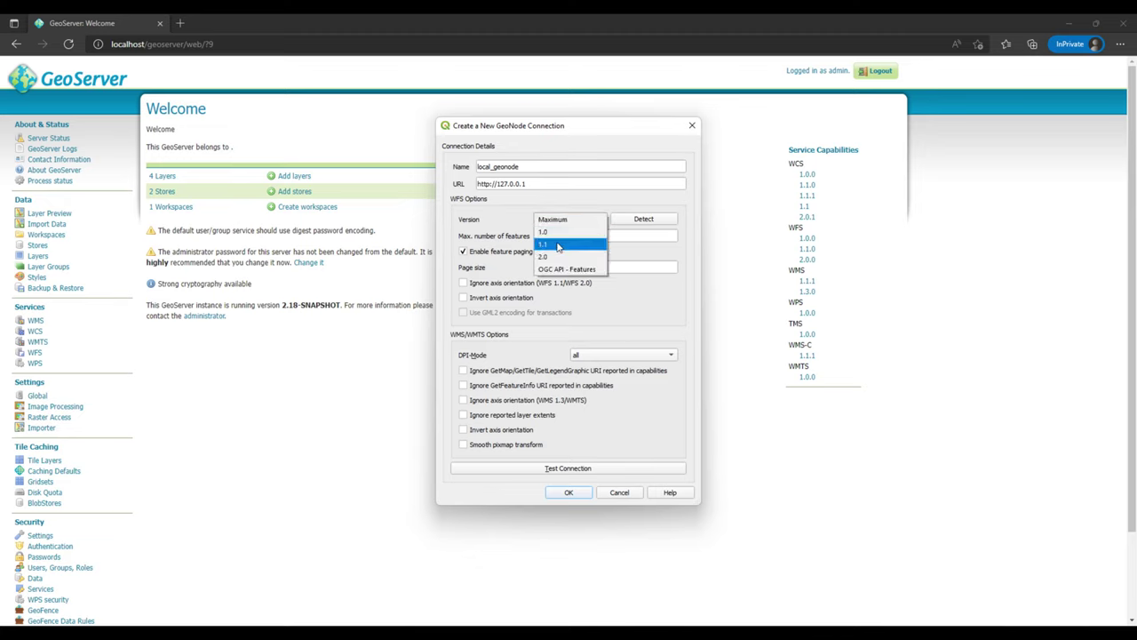
{"action": "left_click", "coordinate": [557, 249]}
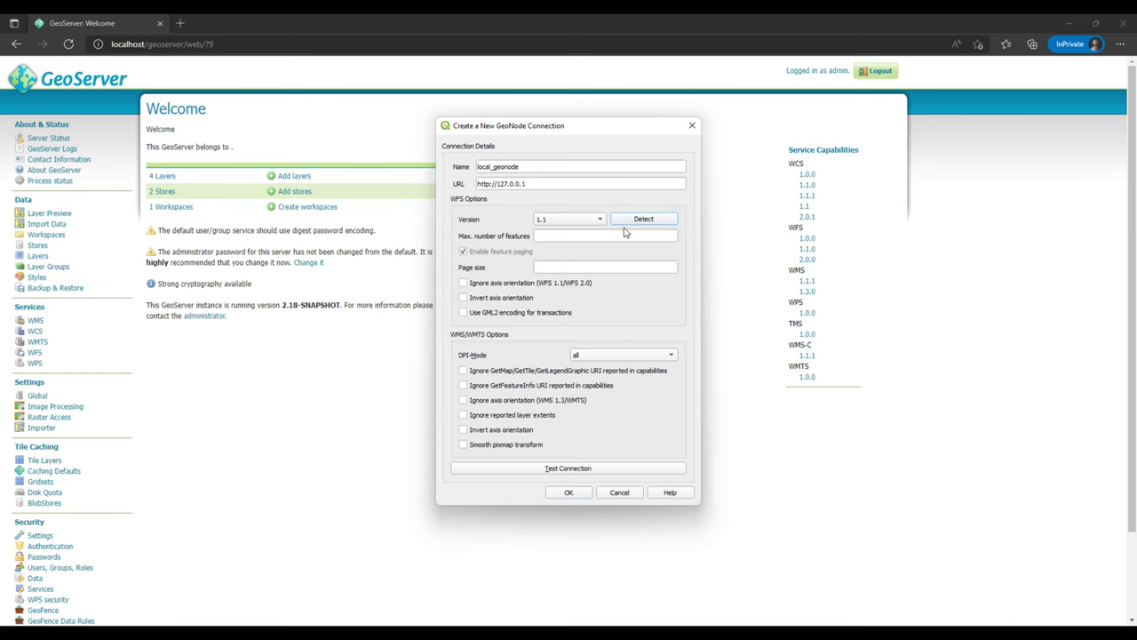
{"action": "key", "text": "alt+Tab"}
{"action": "key", "text": "alt+Tab"}
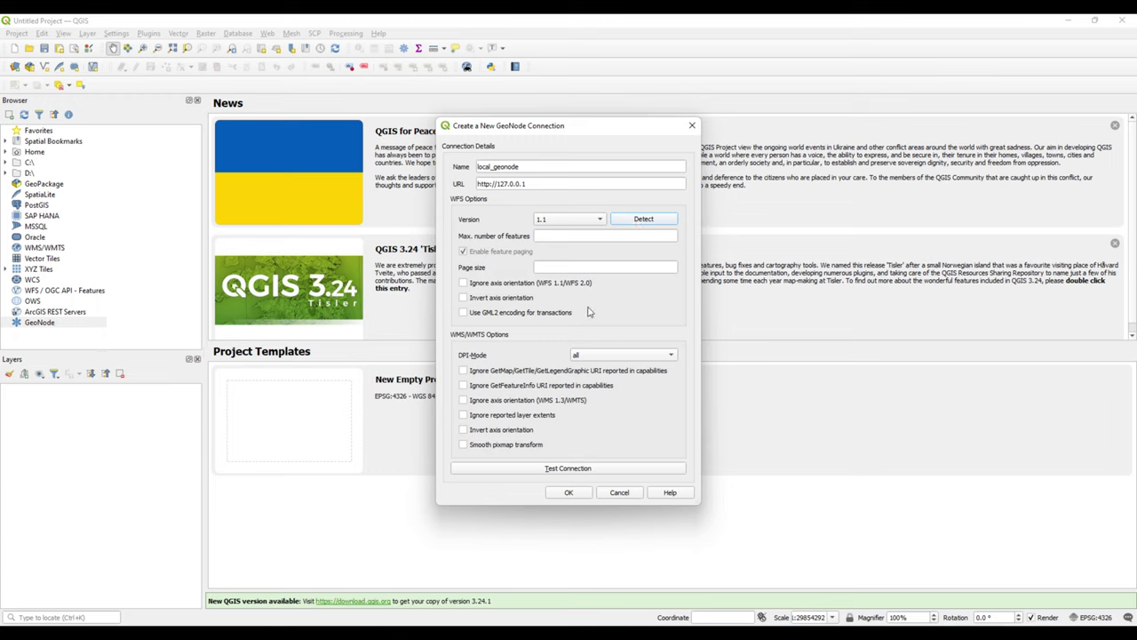
Keep WFS version 1.1, test local_geonode successfully, and save the connection.
{"action": "left_click", "coordinate": [573, 220]}
{"action": "left_click", "coordinate": [545, 218]}
{"action": "left_click", "coordinate": [561, 469]}
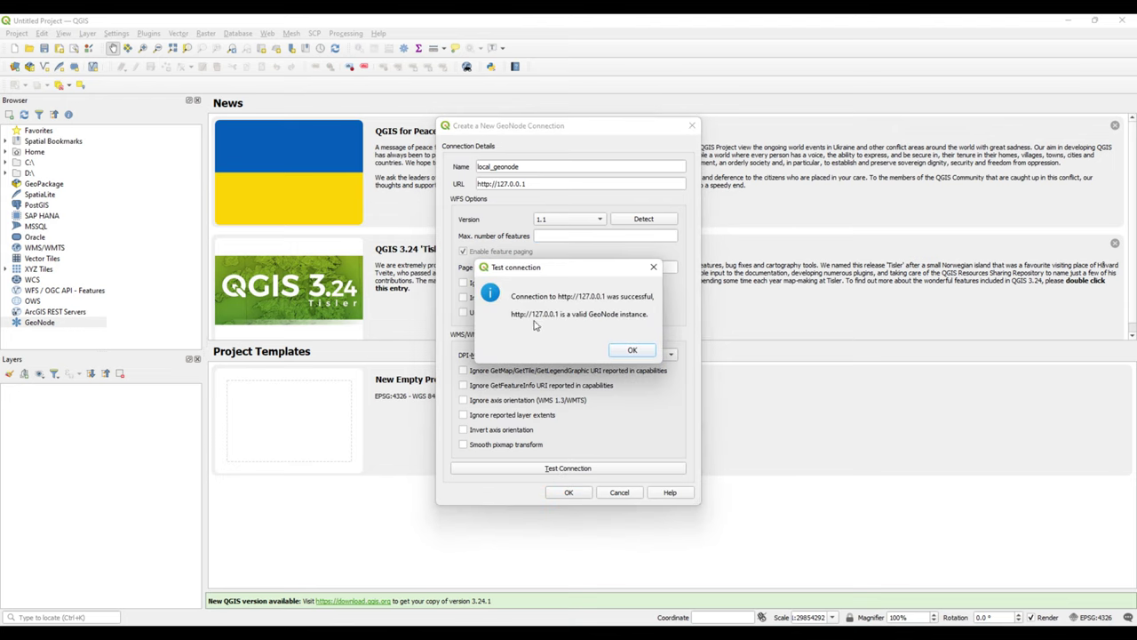
{"action": "left_click_drag", "start_coordinate": [583, 315], "coordinate": [649, 320]}
{"action": "left_click", "coordinate": [632, 350]}
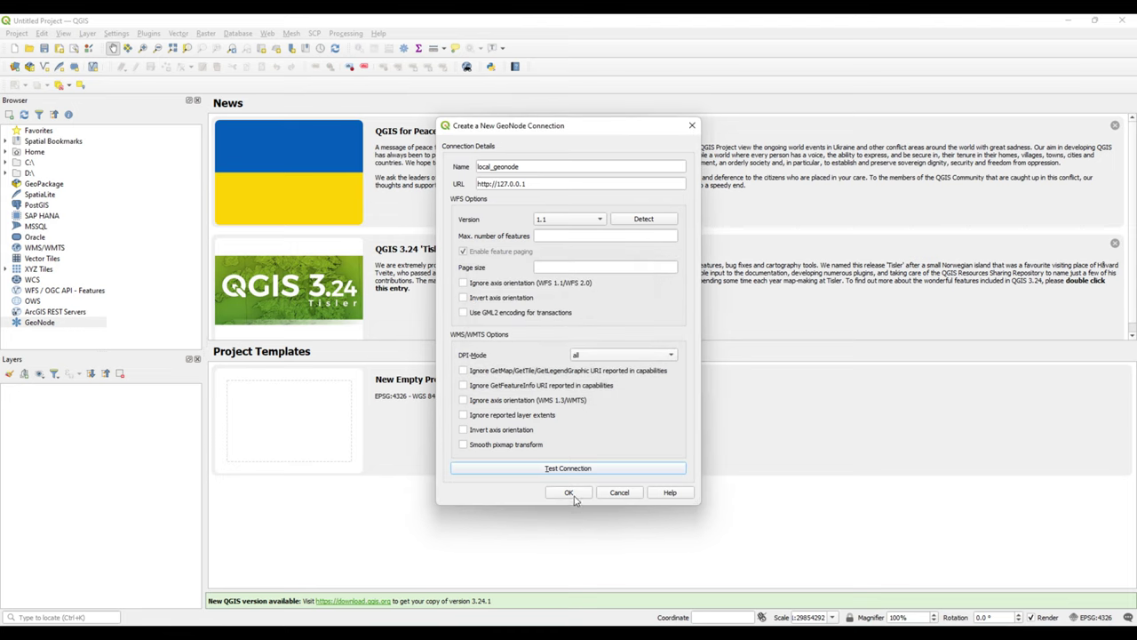
{"action": "left_click", "coordinate": [568, 492]}
Expand GeoNode > local_geonode in the Browser and enlarge the tree to show its contents.
{"action": "left_click", "coordinate": [4, 323]}
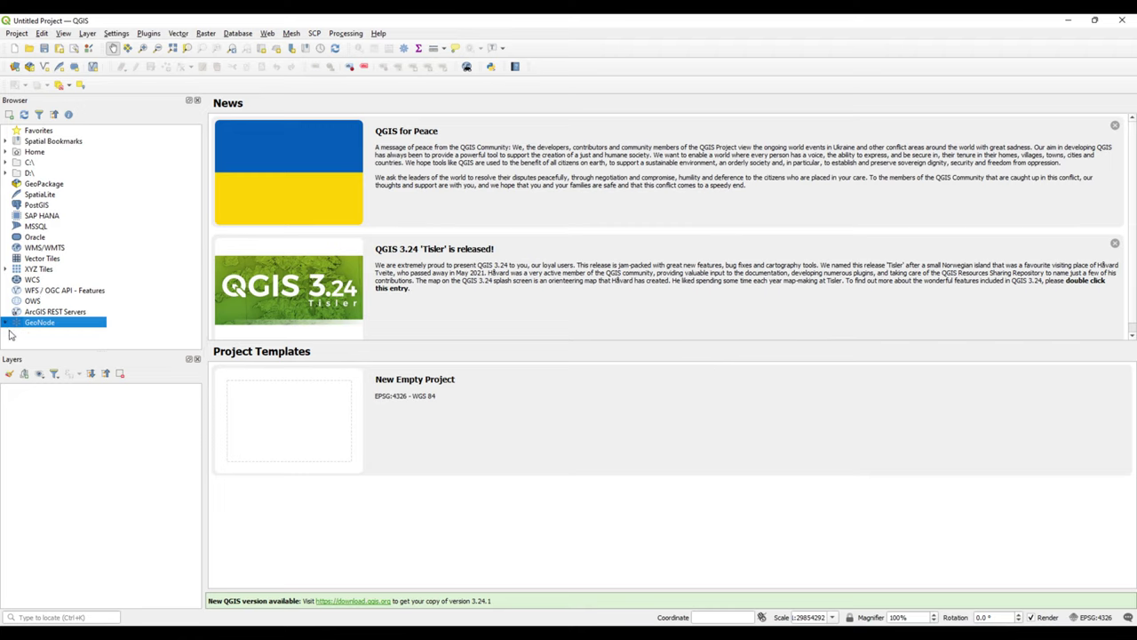
{"action": "left_click", "coordinate": [5, 324]}
{"action": "left_click", "coordinate": [13, 334]}
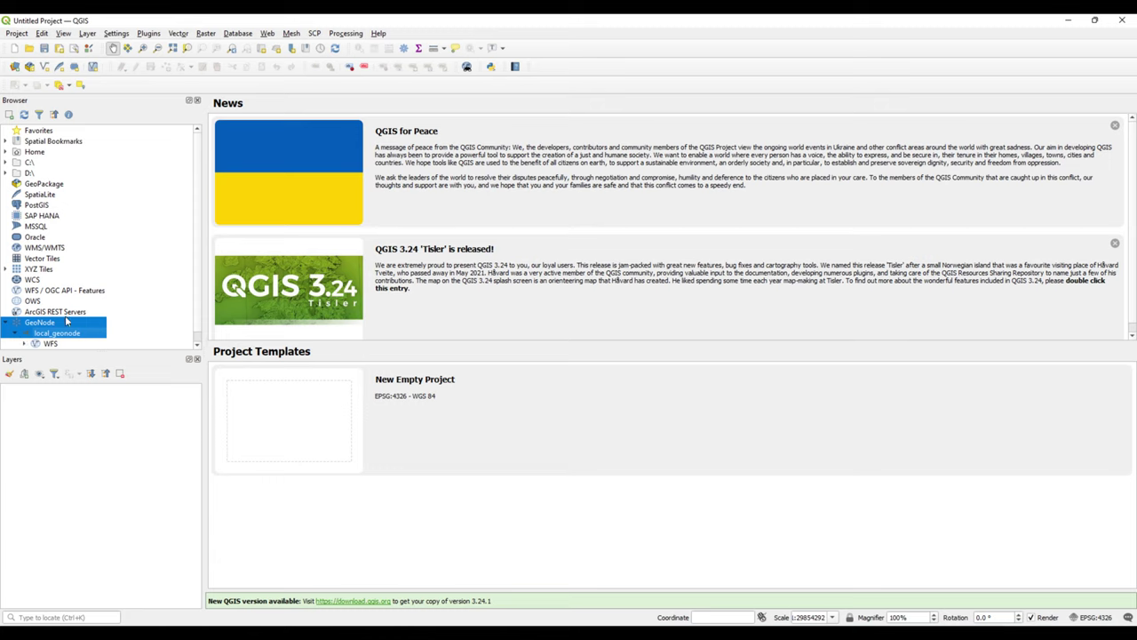
{"action": "left_click_drag", "start_coordinate": [88, 353], "coordinate": [85, 388]}
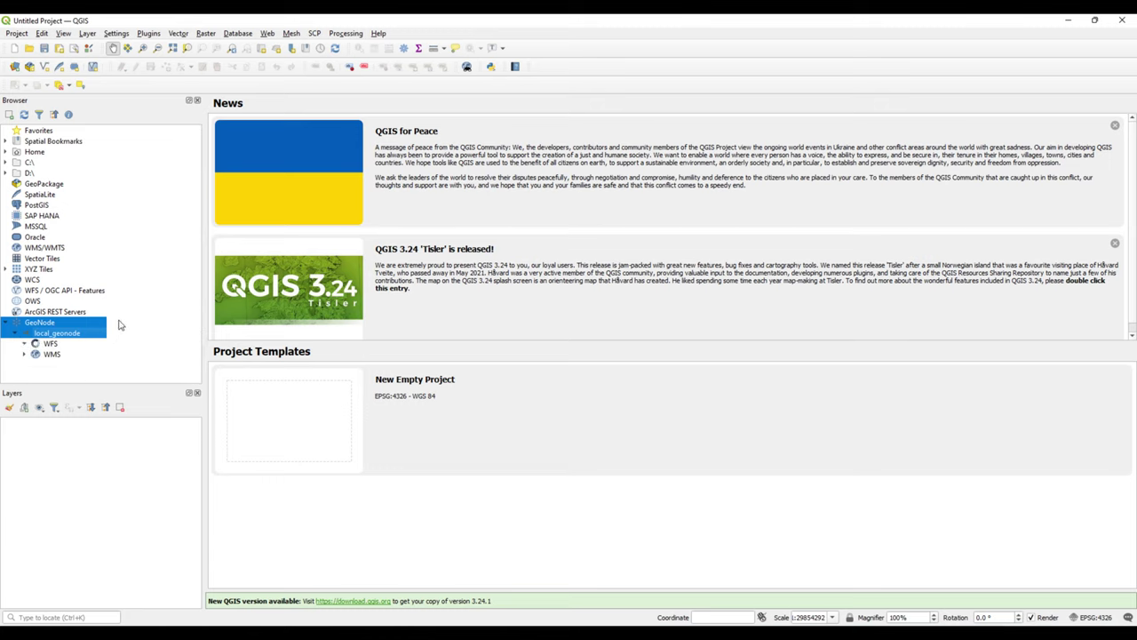
{"action": "left_click", "coordinate": [27, 376], "text": "shift"}
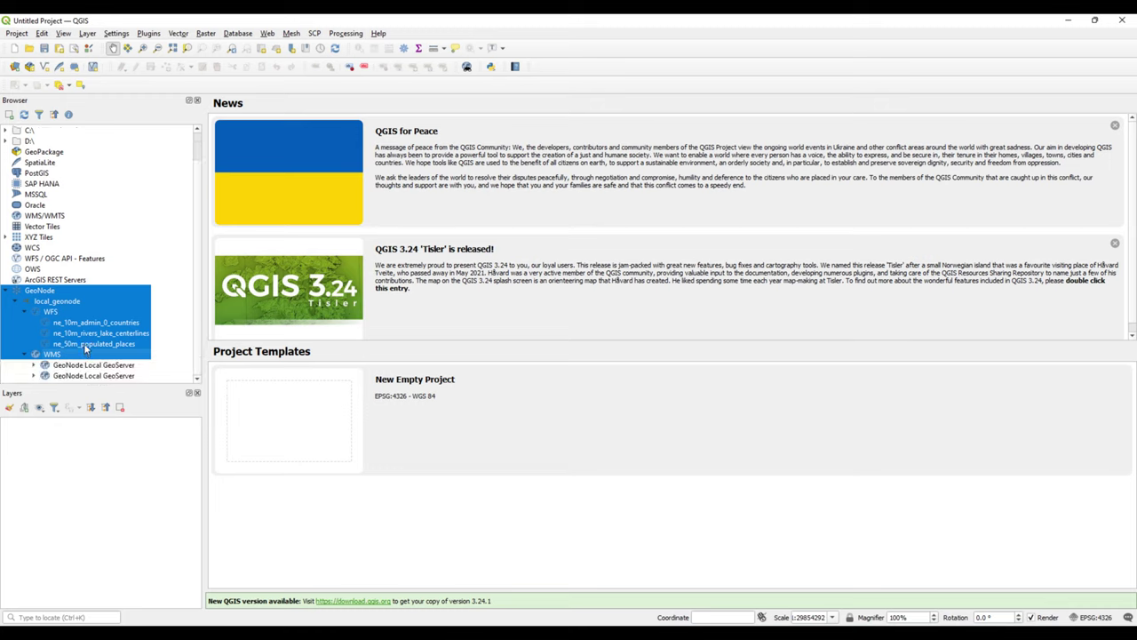
Select ne_10m_admin_0_countries and expand the GeoNode Local GeoServer WMS layers, including sample_raster_clip.
{"action": "left_click", "coordinate": [66, 323]}
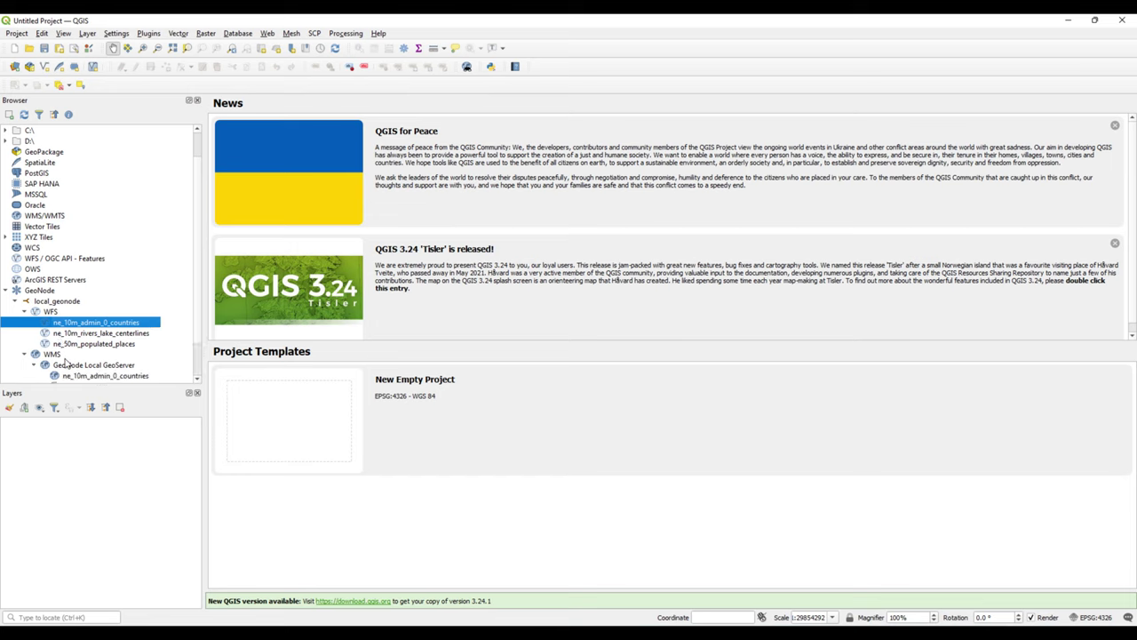
{"action": "left_click", "coordinate": [35, 365]}
{"action": "scroll", "coordinate": [101, 347], "scroll_direction": "down", "scroll_amount": 10}
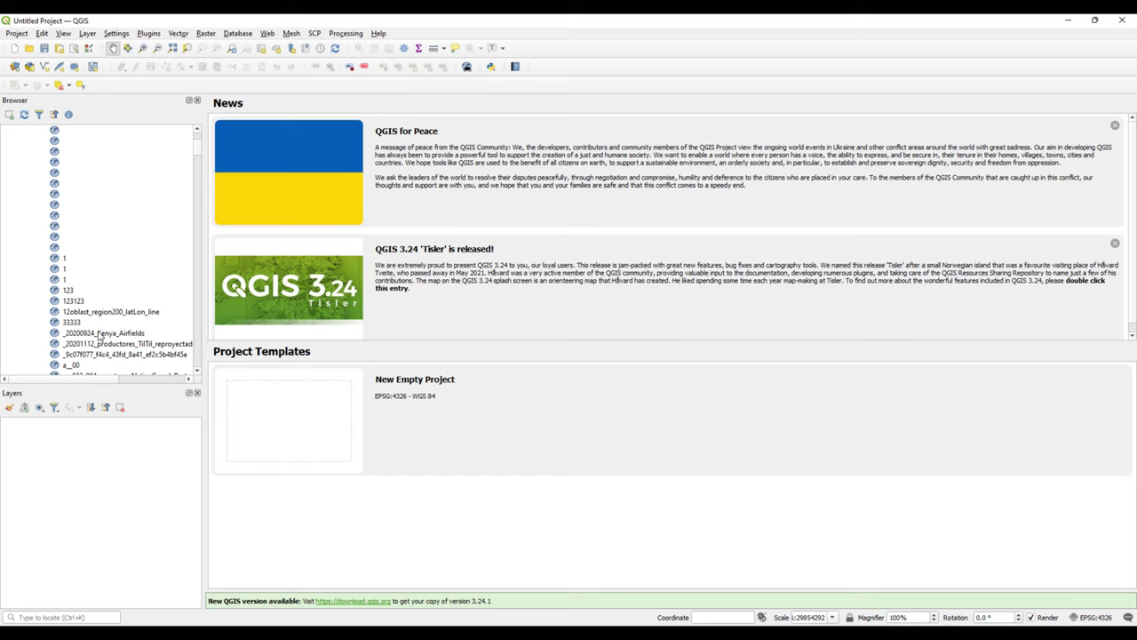
{"action": "left_click", "coordinate": [35, 249]}
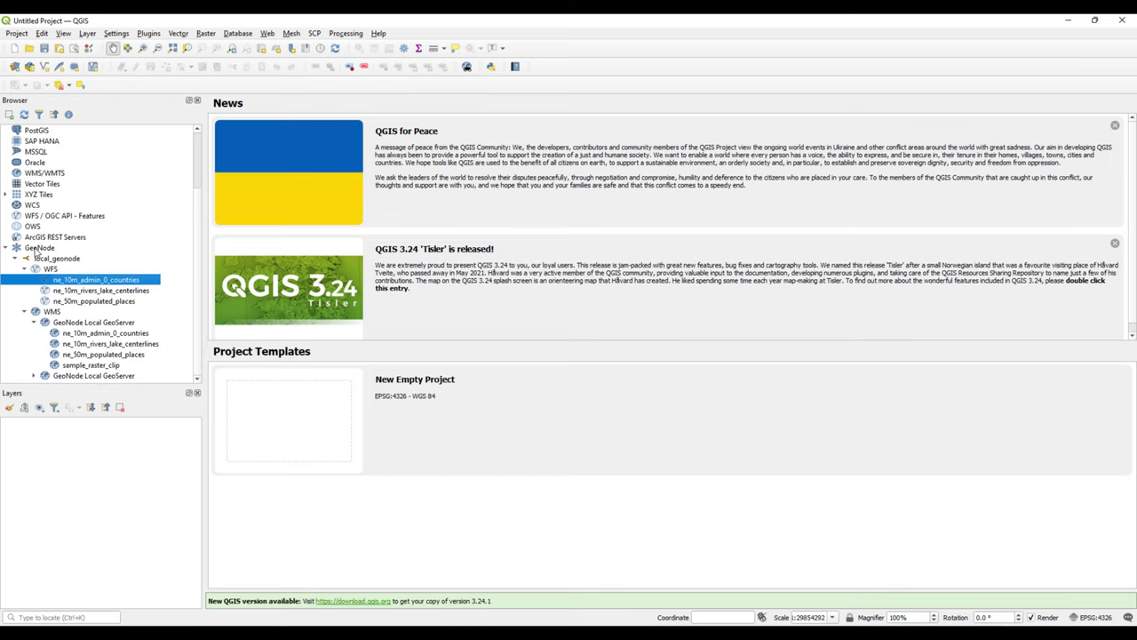
{"action": "left_click", "coordinate": [35, 376]}
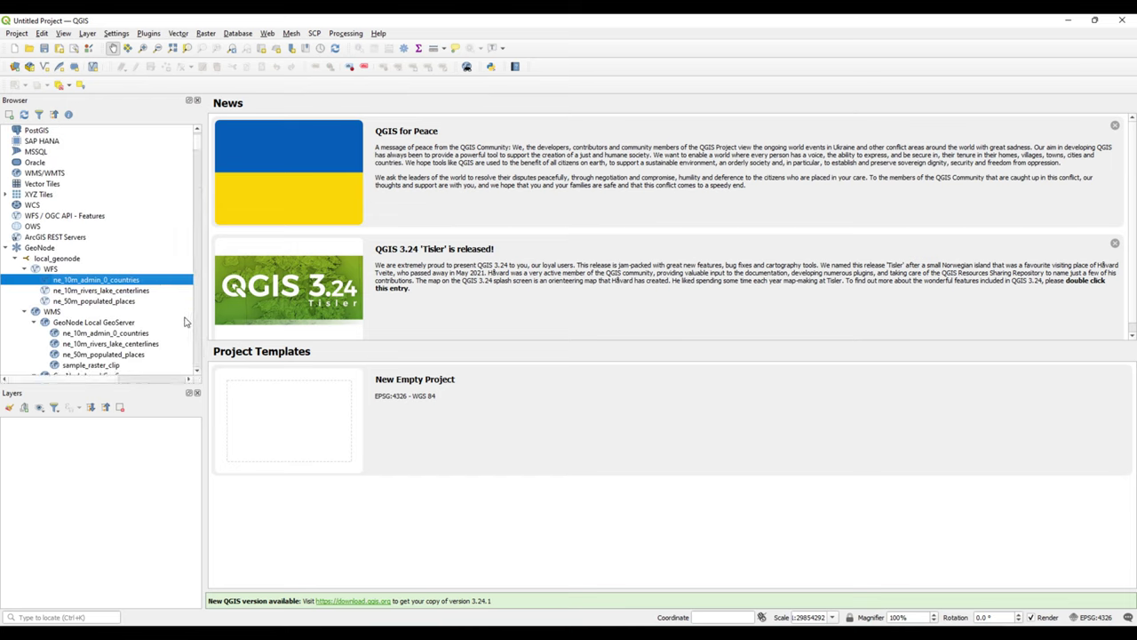
{"action": "scroll", "coordinate": [183, 323], "scroll_direction": "down", "scroll_amount": 5}
{"action": "scroll", "coordinate": [98, 282], "scroll_direction": "down", "scroll_amount": 20}
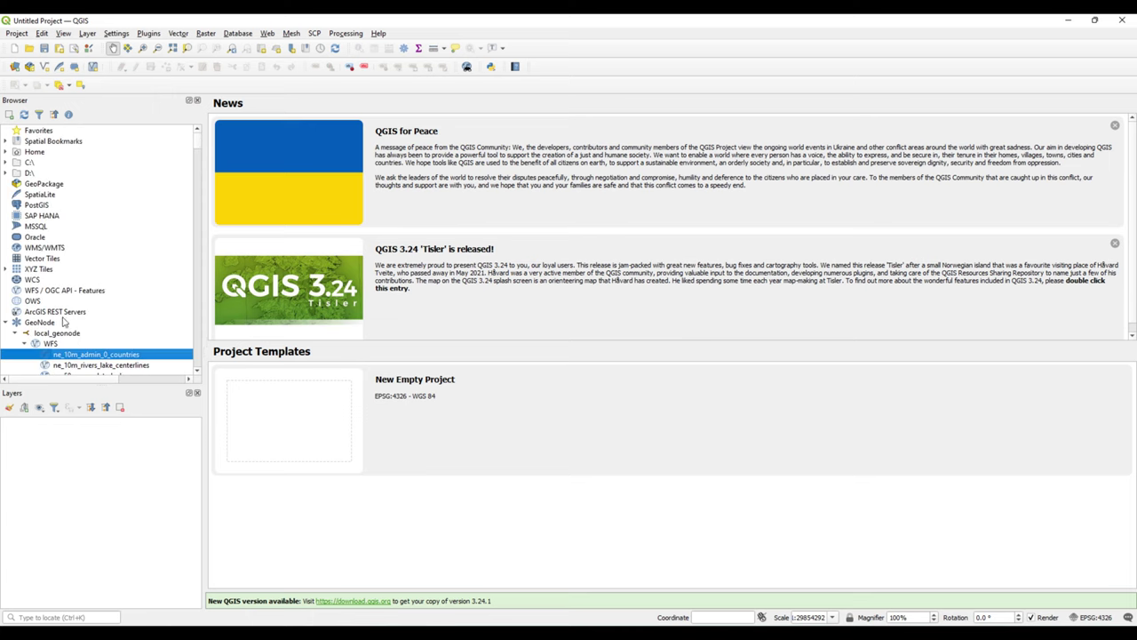
{"action": "scroll", "coordinate": [41, 318], "scroll_direction": "down", "scroll_amount": 3}
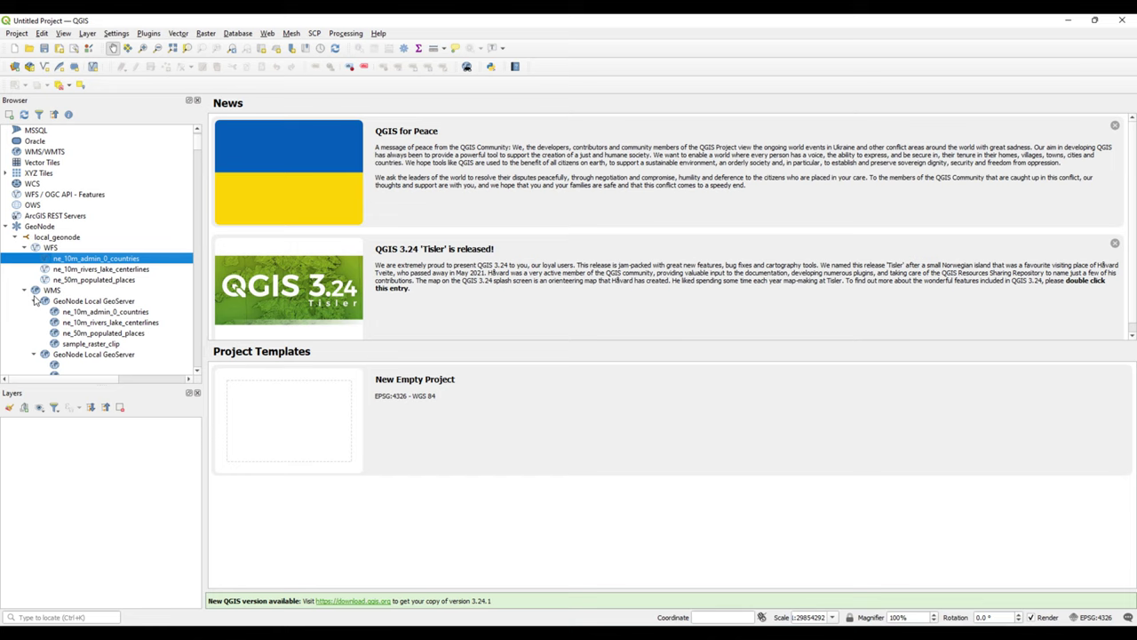
Add ne_10m_admin_0_countries to the map and zoom and pan to East Africa.
{"action": "left_click_drag", "start_coordinate": [71, 257], "coordinate": [80, 444]}
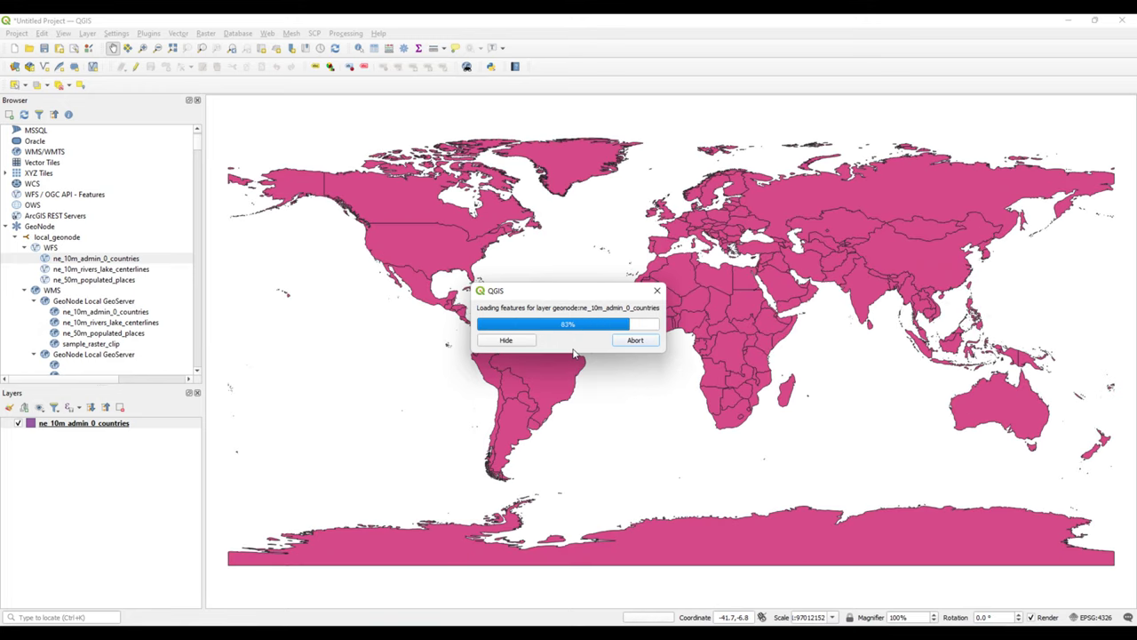
{"action": "scroll", "coordinate": [750, 364], "scroll_direction": "up", "scroll_amount": 2}
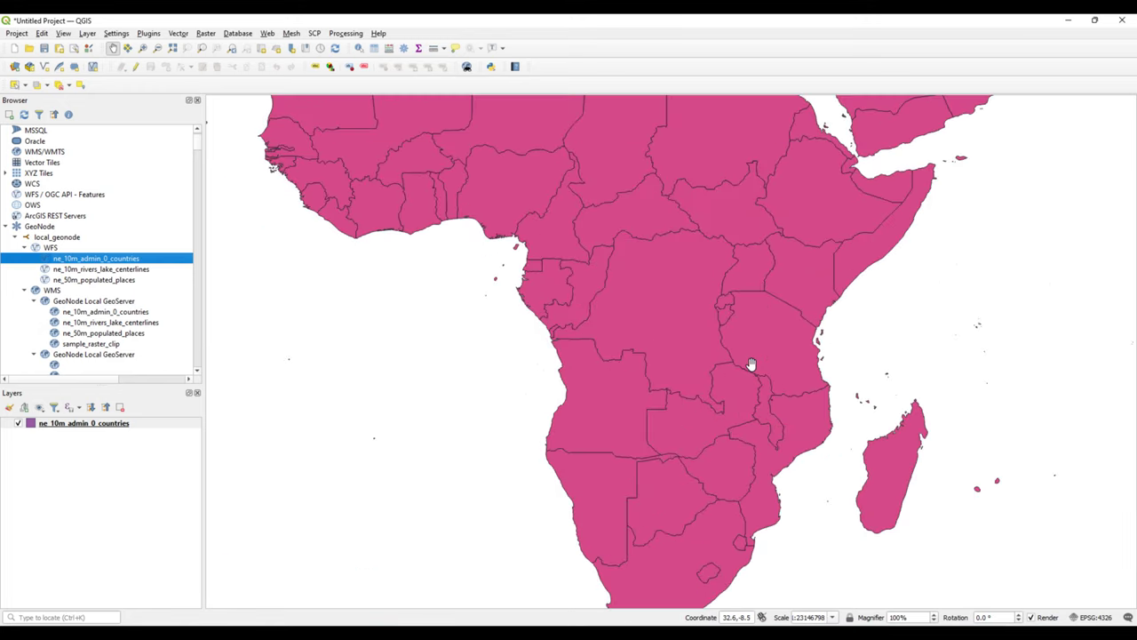
{"action": "left_click_drag", "start_coordinate": [751, 364], "coordinate": [642, 397]}
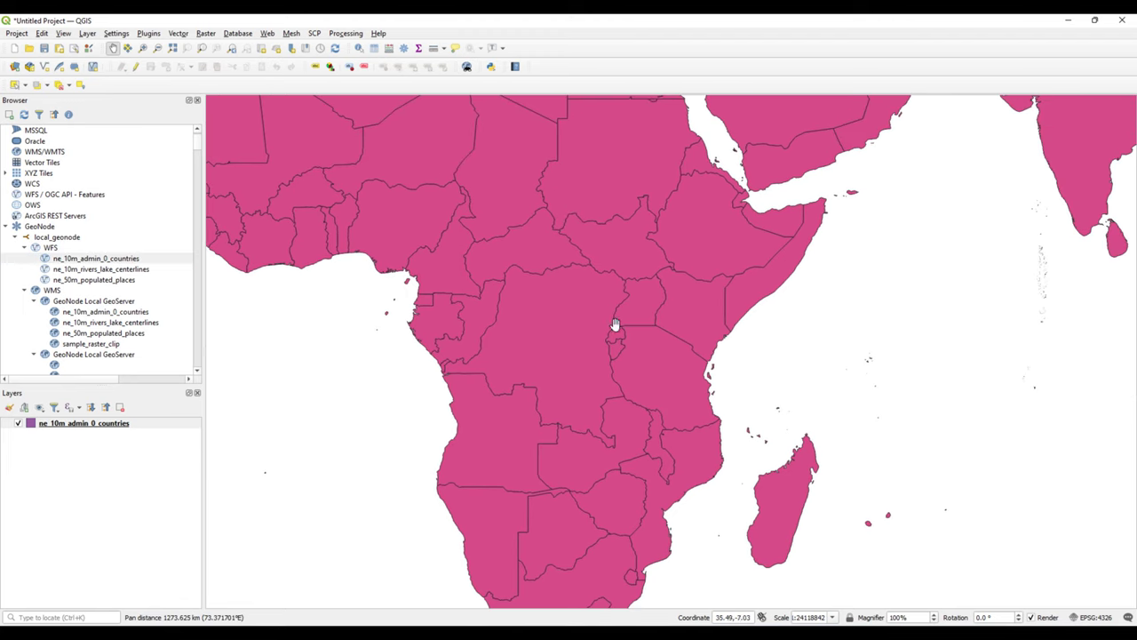
Identify Kenya with the Identify Features tool and review its attributes, collapsing the NAME rows.
{"action": "left_click", "coordinate": [359, 50]}
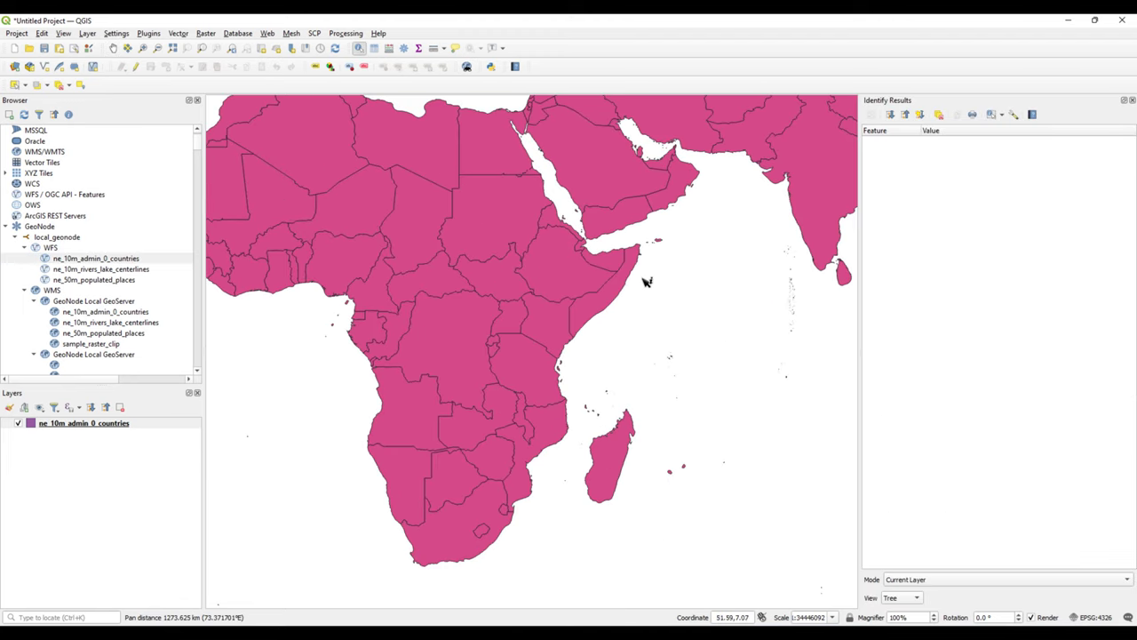
{"action": "left_click", "coordinate": [552, 317]}
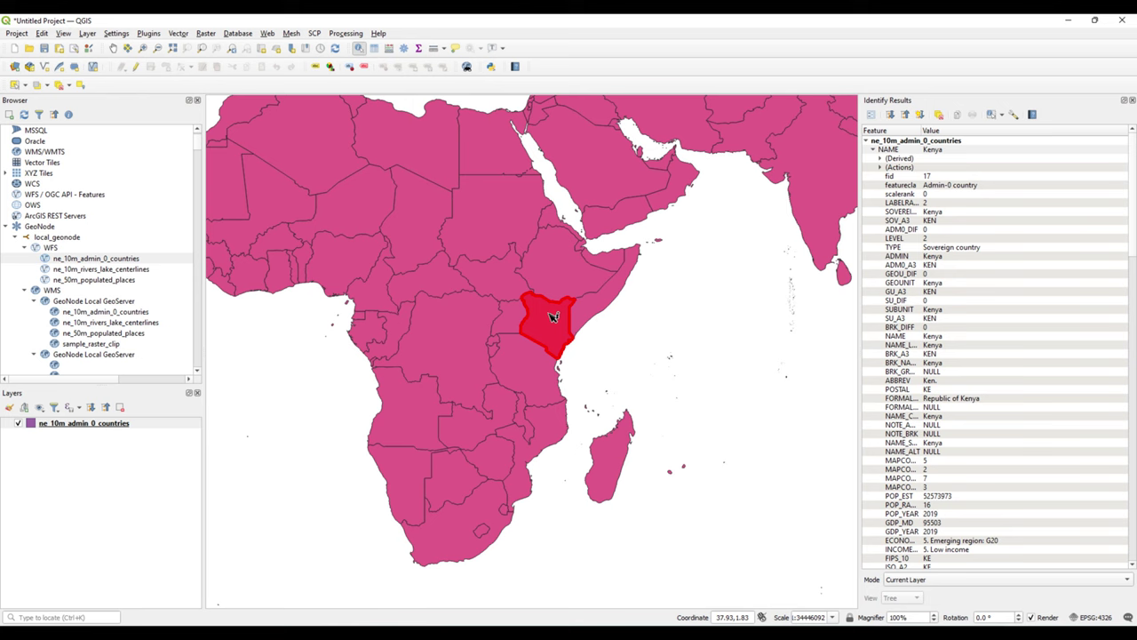
{"action": "scroll", "coordinate": [978, 319], "scroll_direction": "down", "scroll_amount": 20}
{"action": "scroll", "coordinate": [977, 319], "scroll_direction": "up", "scroll_amount": 20}
{"action": "left_click", "coordinate": [873, 150]}
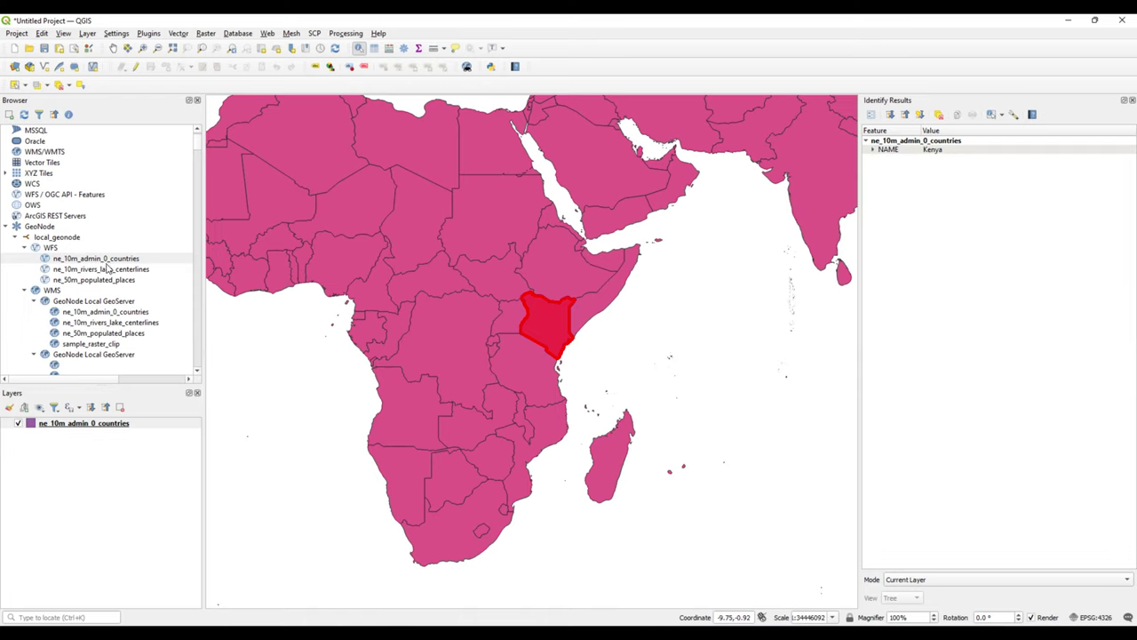
{"action": "scroll", "coordinate": [93, 319], "scroll_direction": "down", "scroll_amount": 1}
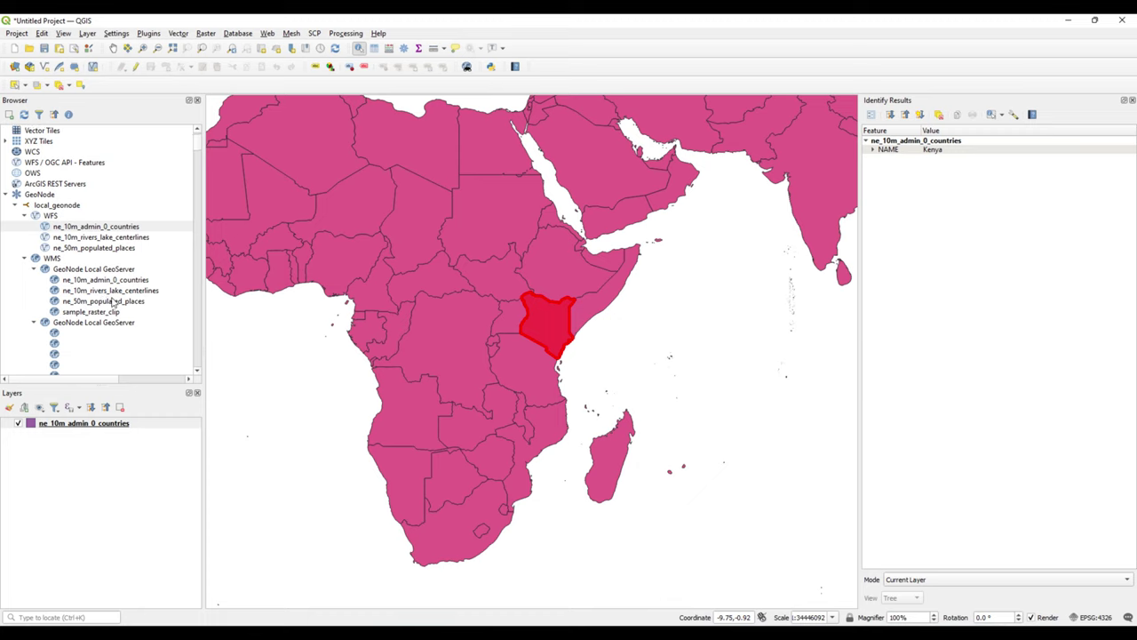
Add the sample_raster_clip WMS layer to the map and toggle the countries layer's visibility.
{"action": "double_click", "coordinate": [100, 312]}
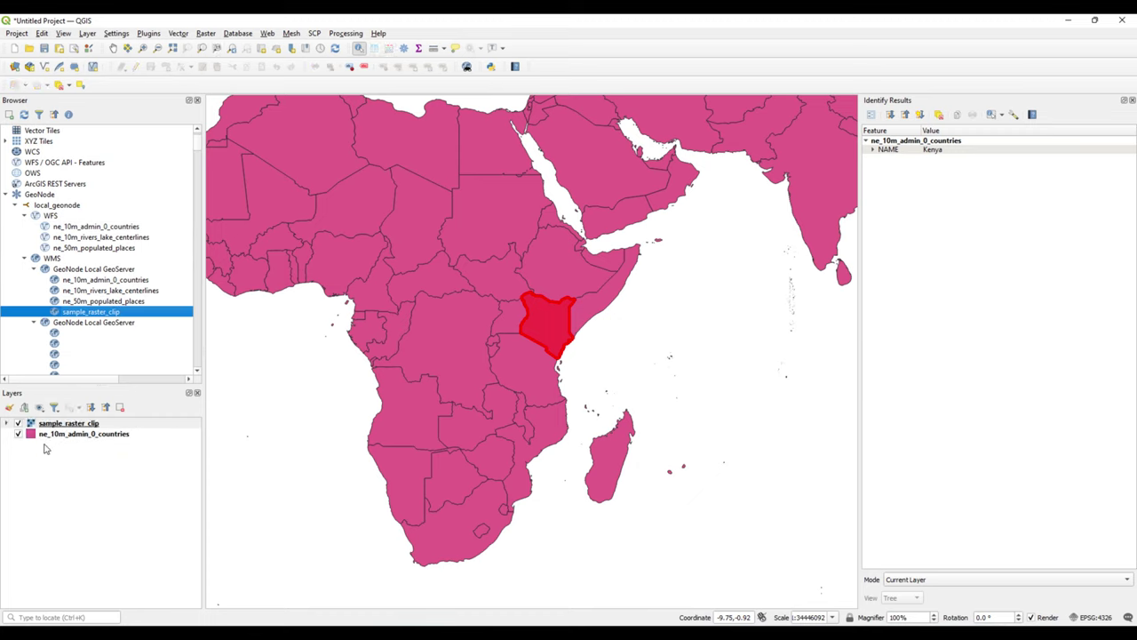
{"action": "left_click", "coordinate": [18, 434]}
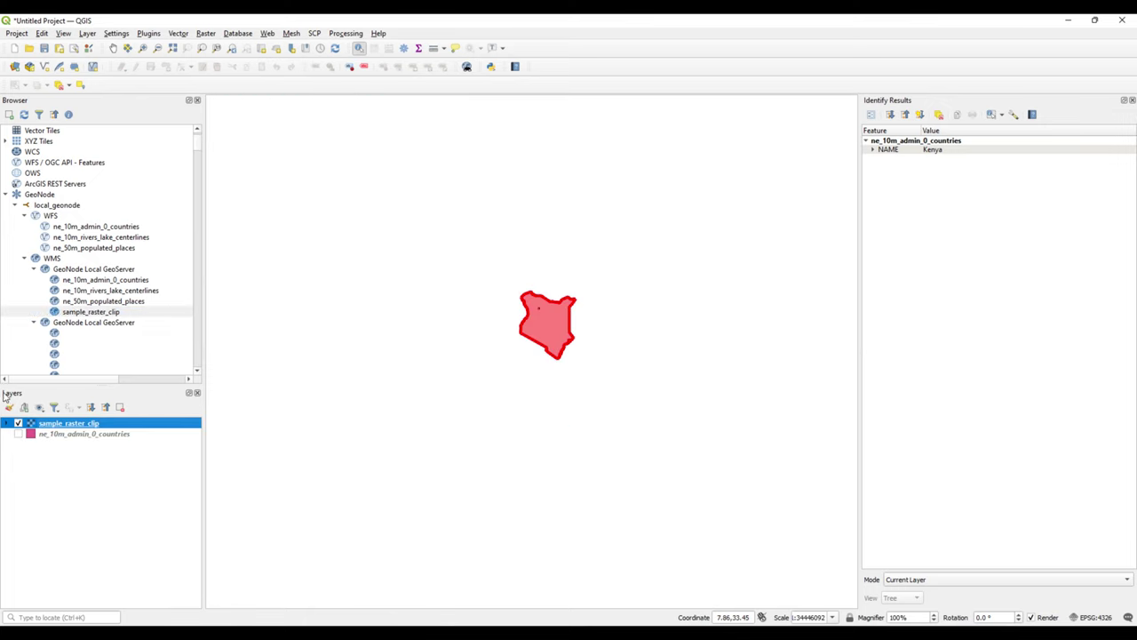
{"action": "left_click", "coordinate": [17, 433]}
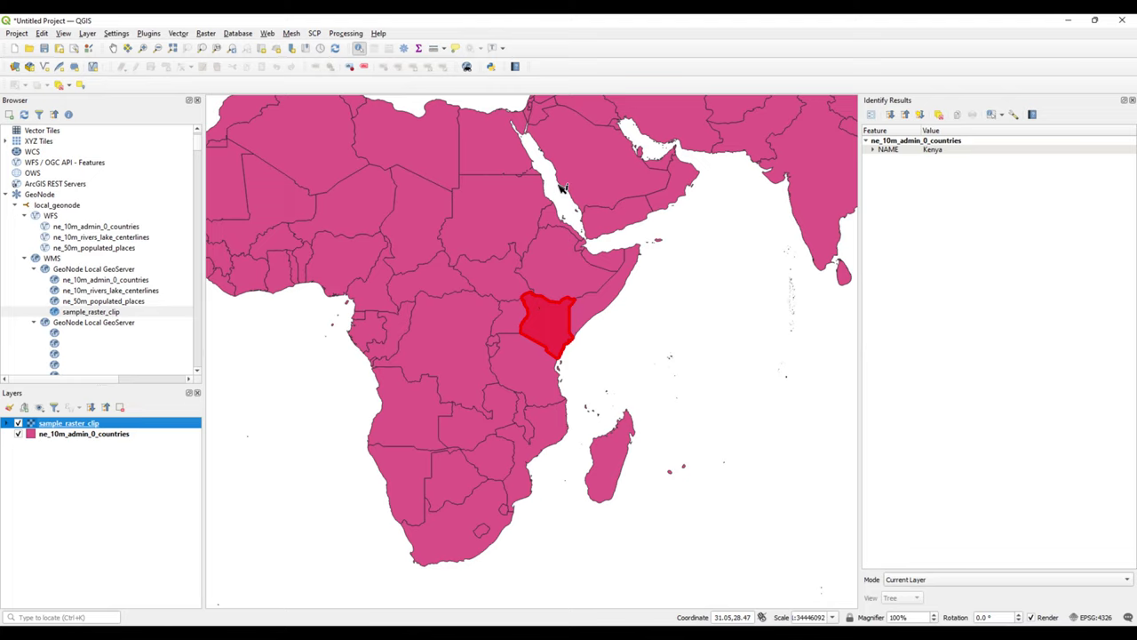
{"action": "left_click", "coordinate": [662, 348]}
{"action": "left_click", "coordinate": [17, 434]}
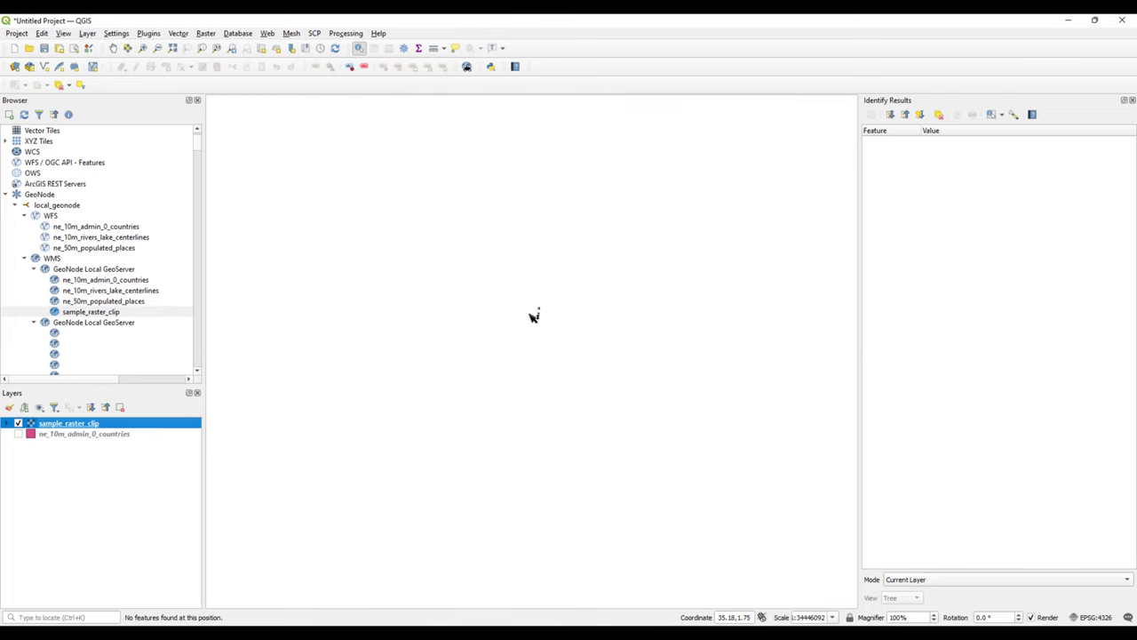
Zoom to the sample_raster_clip extent and identify a pixel, expanding its band values and coordinates.
{"action": "right_click", "coordinate": [86, 424]}
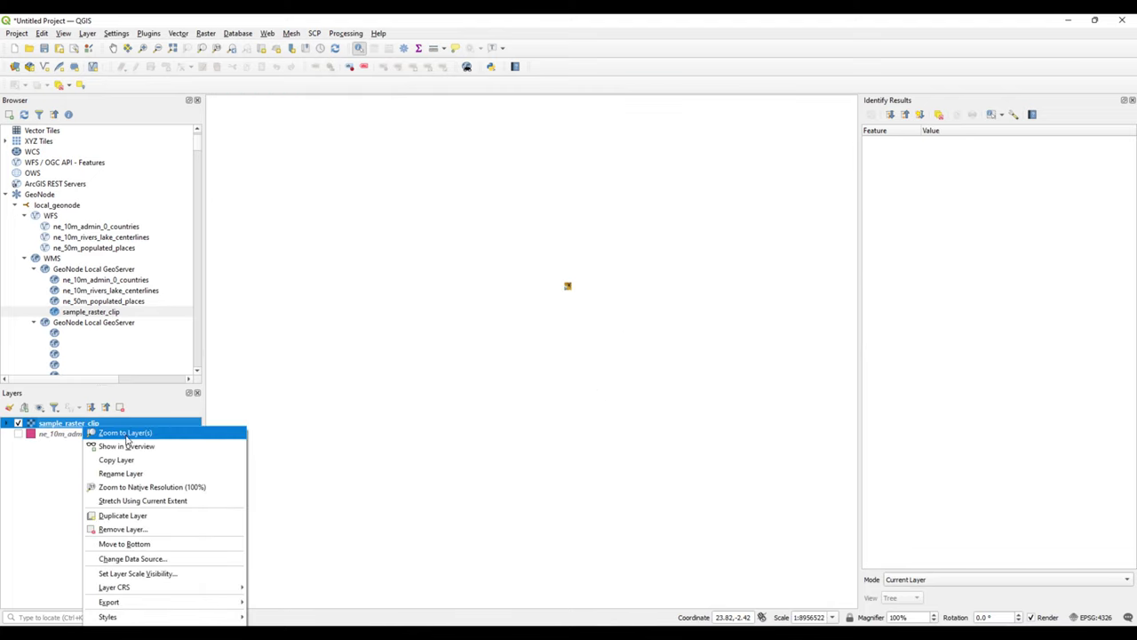
{"action": "left_click", "coordinate": [128, 434]}
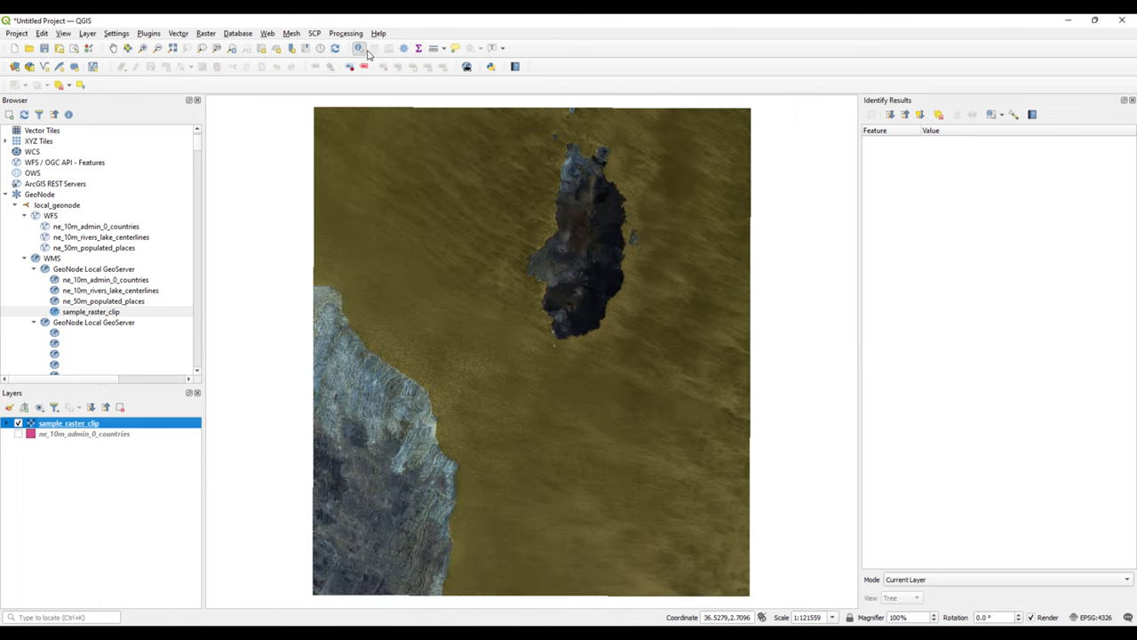
{"action": "left_click", "coordinate": [567, 360]}
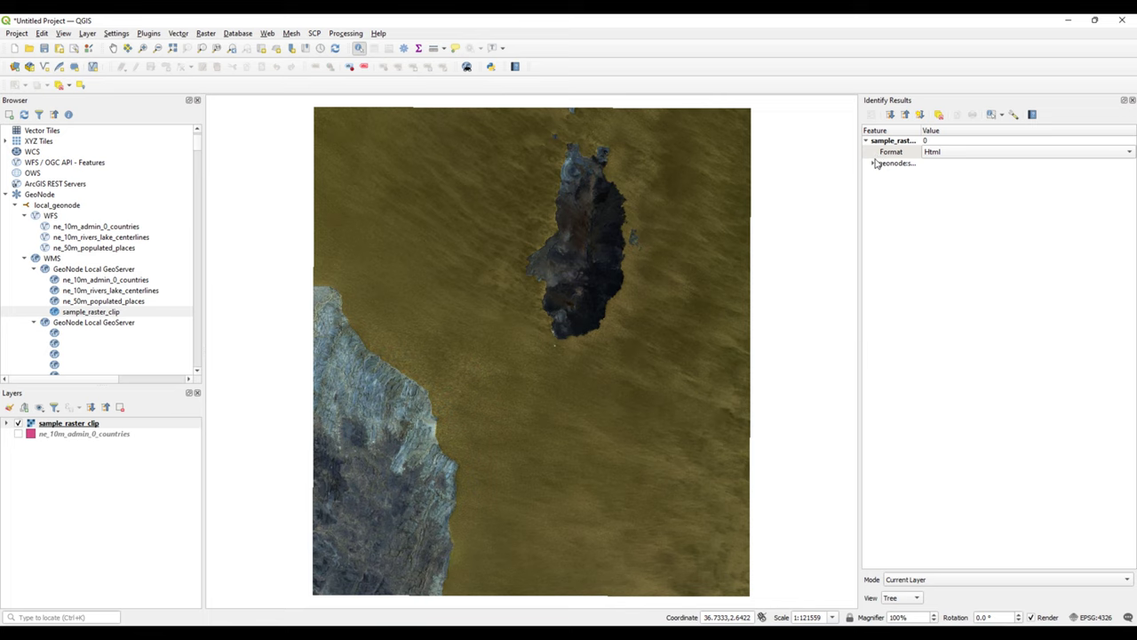
{"action": "left_click", "coordinate": [874, 163]}
{"action": "left_click", "coordinate": [880, 235]}
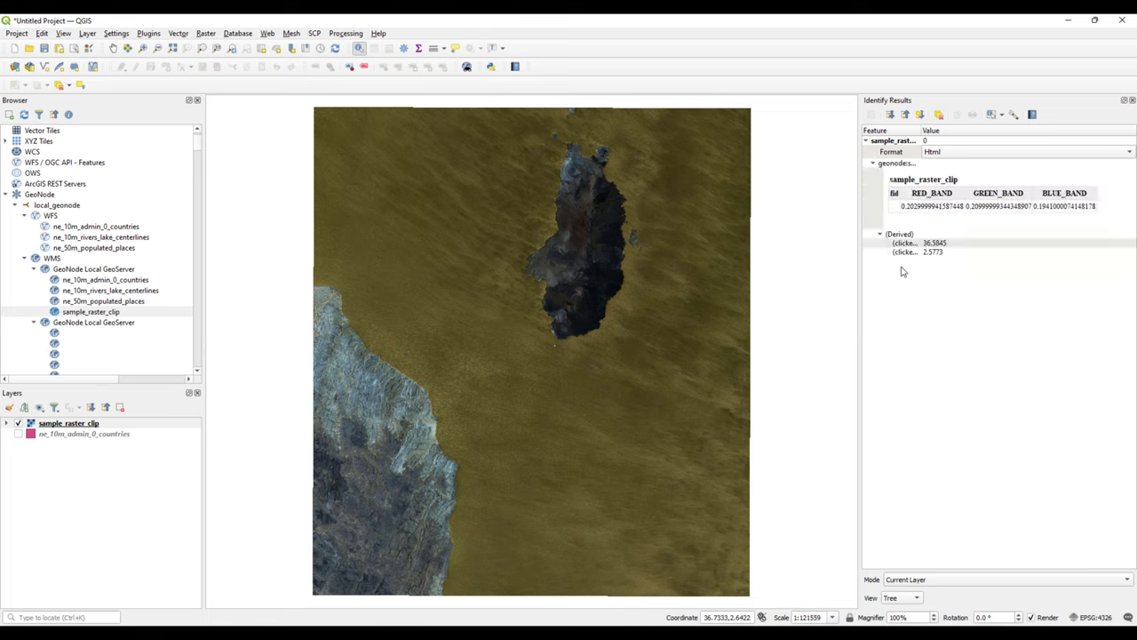
Switch the Identify Results format to Text so the red, green and blue band values show as plain text.
{"action": "left_click", "coordinate": [932, 152]}
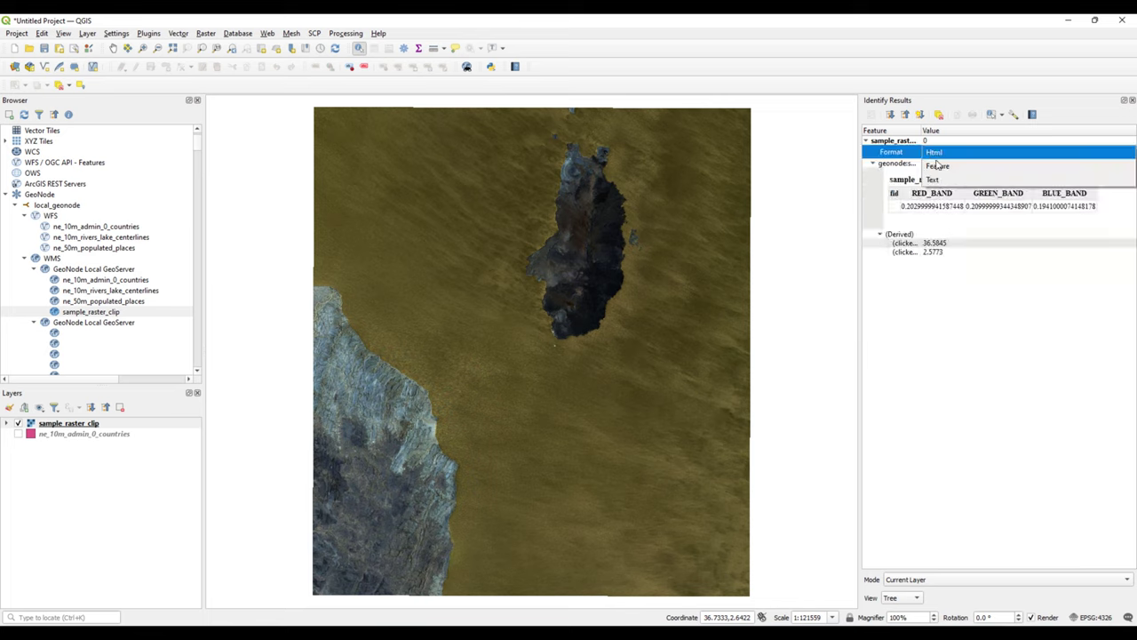
{"action": "left_click", "coordinate": [936, 161]}
{"action": "left_click", "coordinate": [937, 153]}
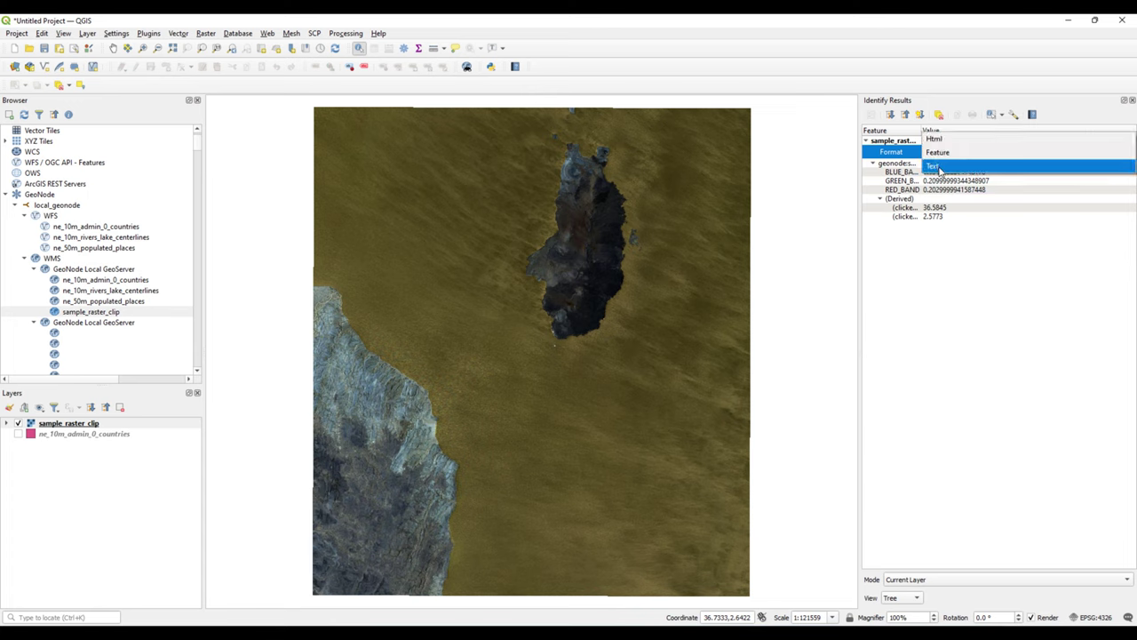
{"action": "left_click", "coordinate": [939, 167]}
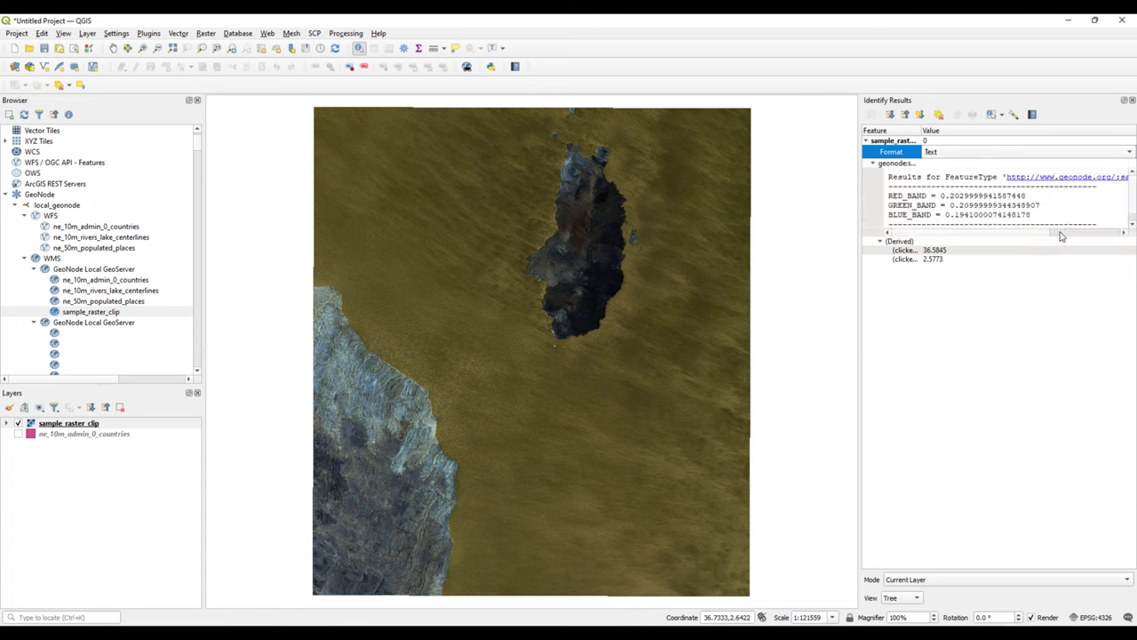
{"action": "left_click", "coordinate": [1013, 233]}
{"action": "left_click", "coordinate": [955, 233]}
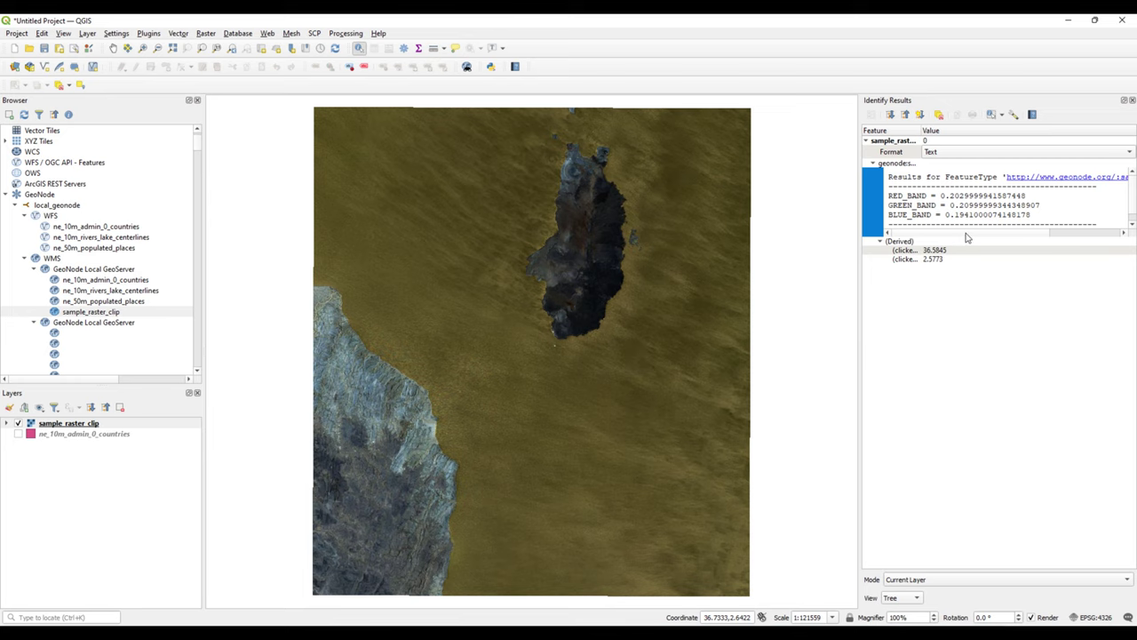
{"action": "scroll", "coordinate": [939, 194], "scroll_direction": "down", "scroll_amount": 1}
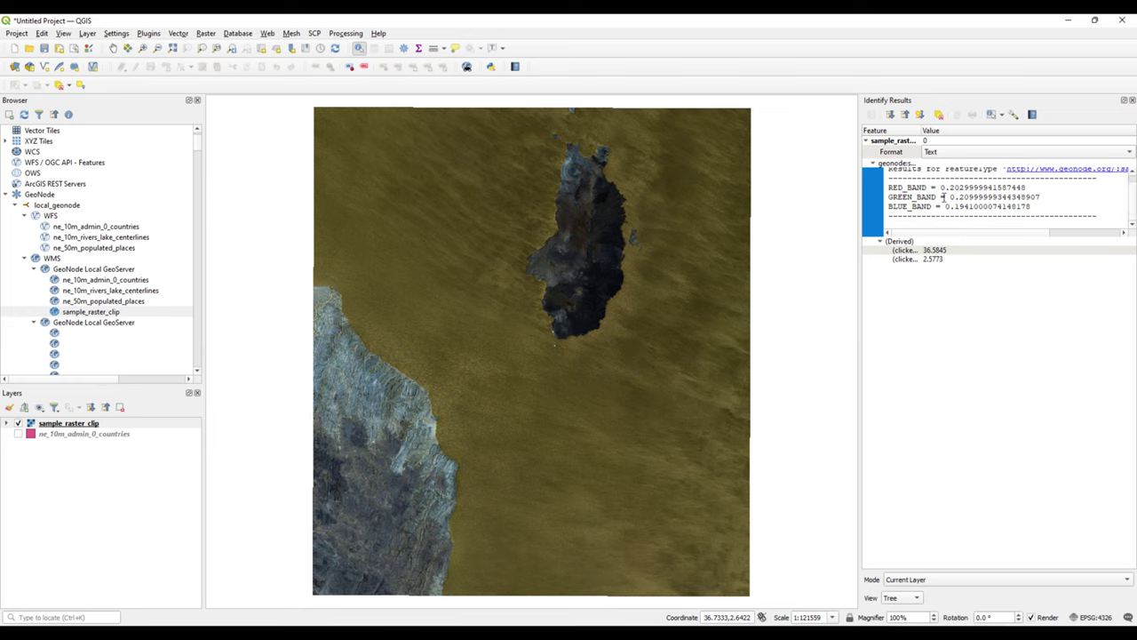
{"action": "right_click", "coordinate": [912, 196]}
{"action": "left_click", "coordinate": [891, 201]}
Turn the countries layer back on beneath the raster and adjust the map zoom.
{"action": "left_click", "coordinate": [18, 434]}
{"action": "scroll", "coordinate": [410, 321], "scroll_direction": "down", "scroll_amount": 6}
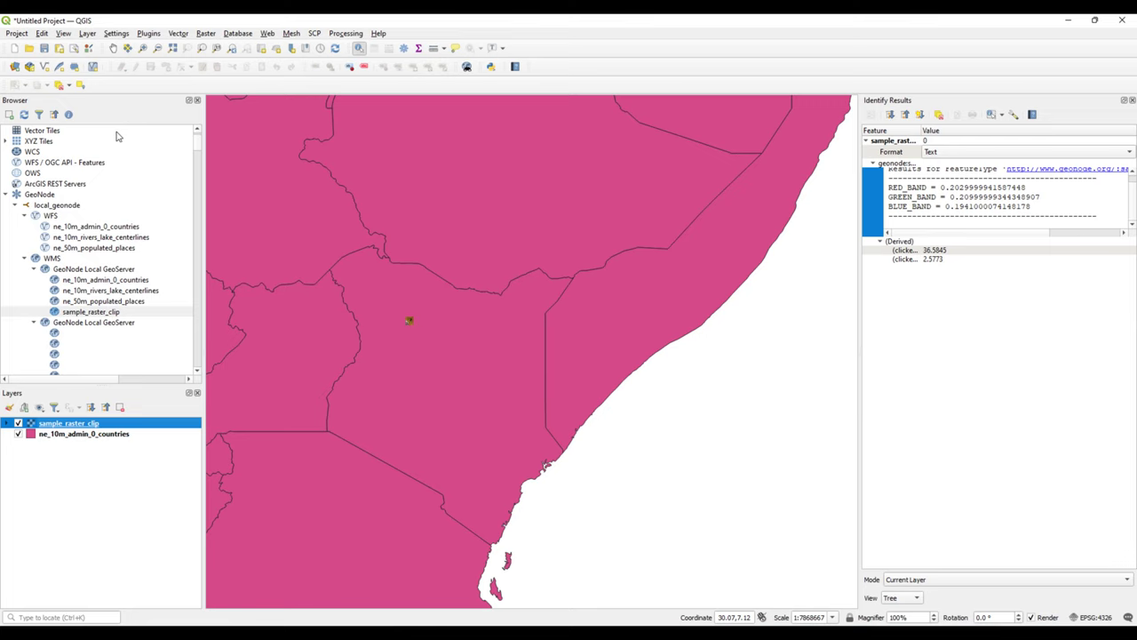
{"action": "scroll", "coordinate": [51, 353], "scroll_direction": "down", "scroll_amount": 10}
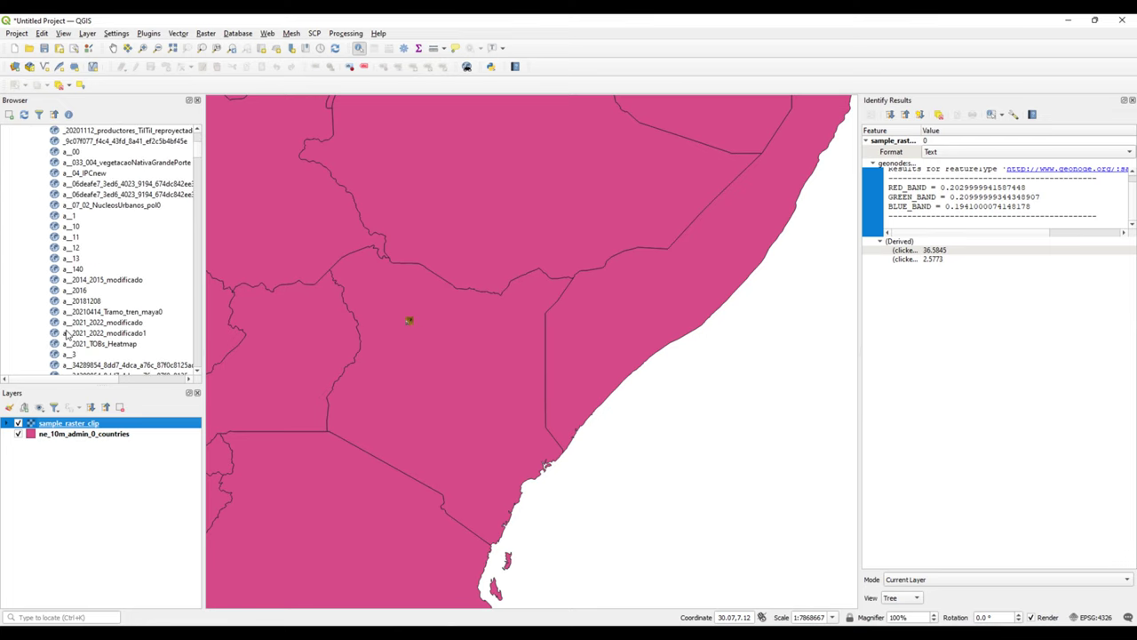
{"action": "scroll", "coordinate": [75, 311], "scroll_direction": "down", "scroll_amount": 5}
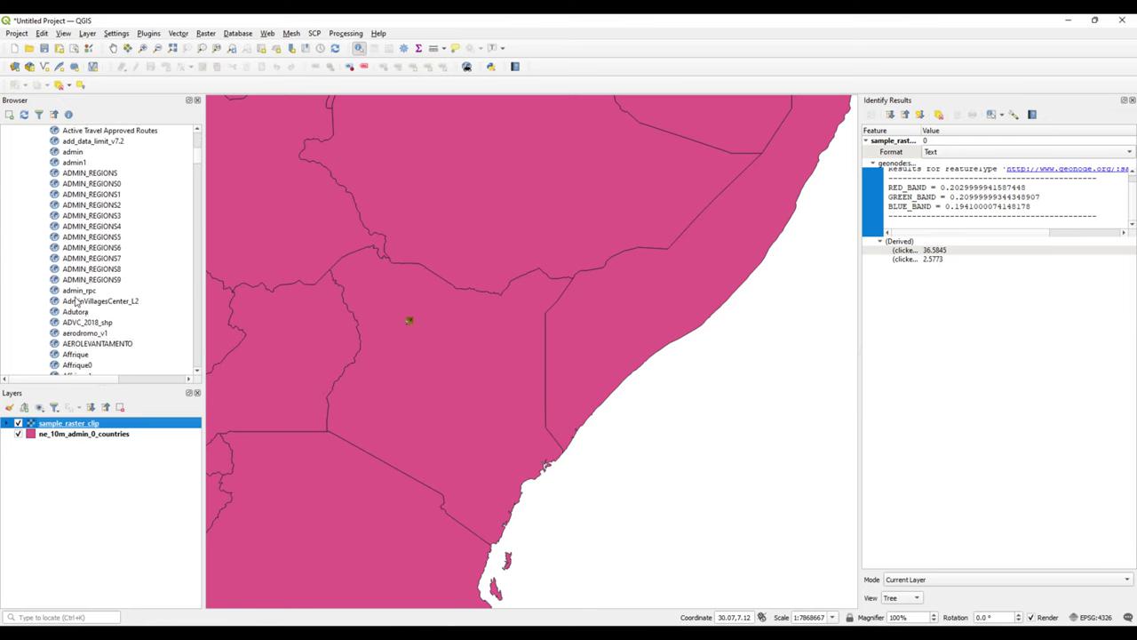
Add the admin_rpc layer from GeoNode and hide the sample_raster_clip and countries layers.
{"action": "left_click", "coordinate": [74, 291]}
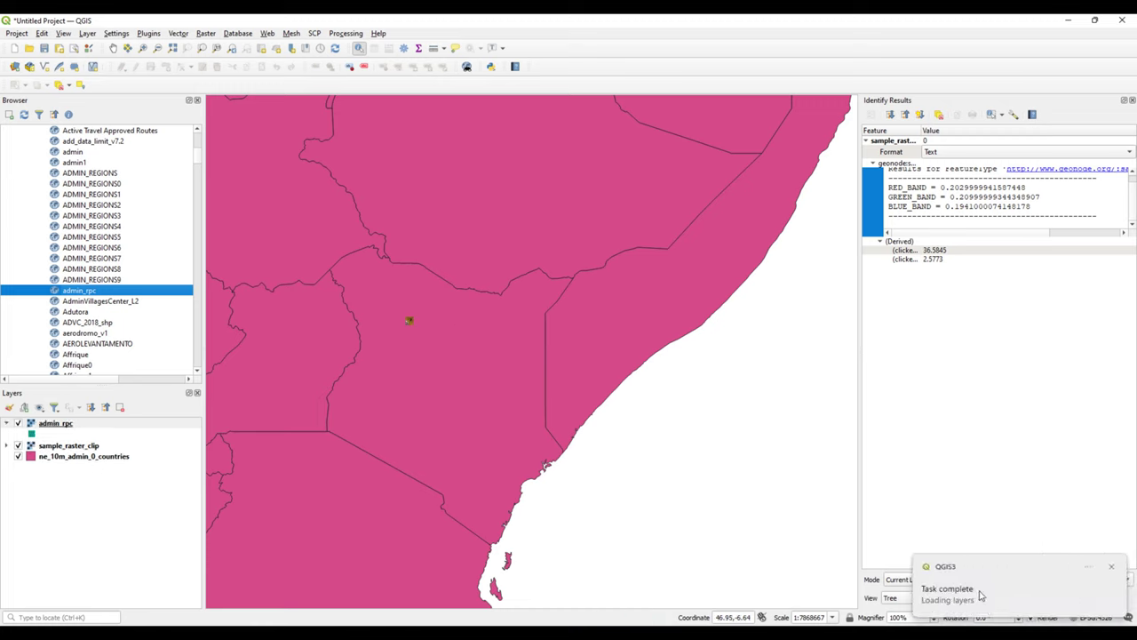
{"action": "left_click", "coordinate": [18, 451]}
{"action": "left_click", "coordinate": [18, 445]}
{"action": "left_click", "coordinate": [18, 455]}
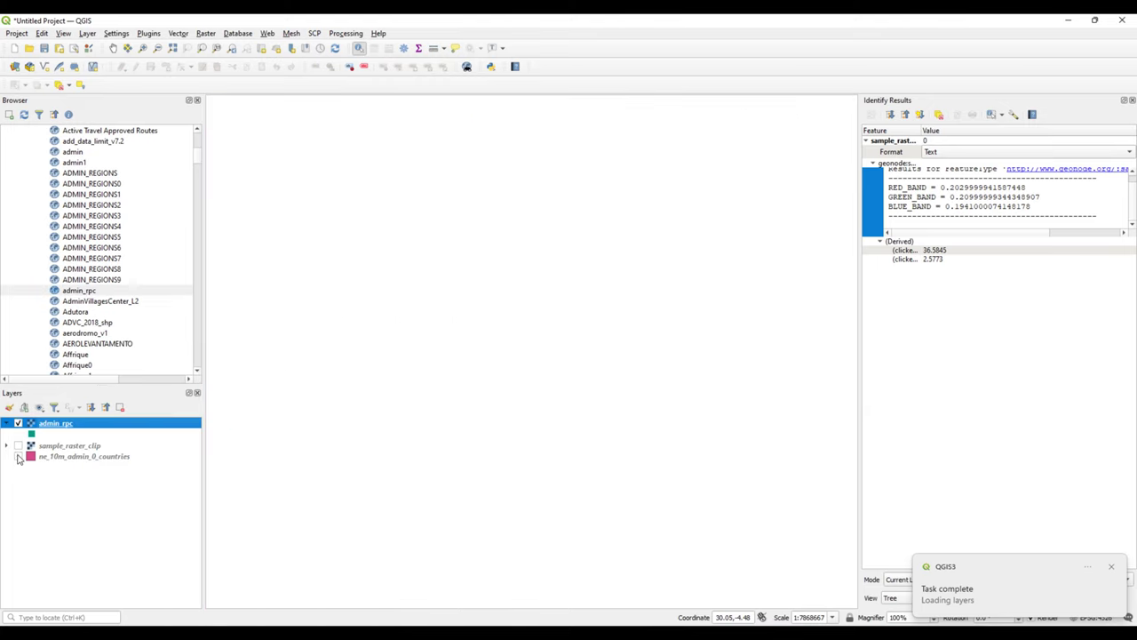
Zoom the map to the admin_rpc layer and fine-tune the view on its teal polygon.
{"action": "right_click", "coordinate": [64, 424]}
{"action": "left_click", "coordinate": [83, 429]}
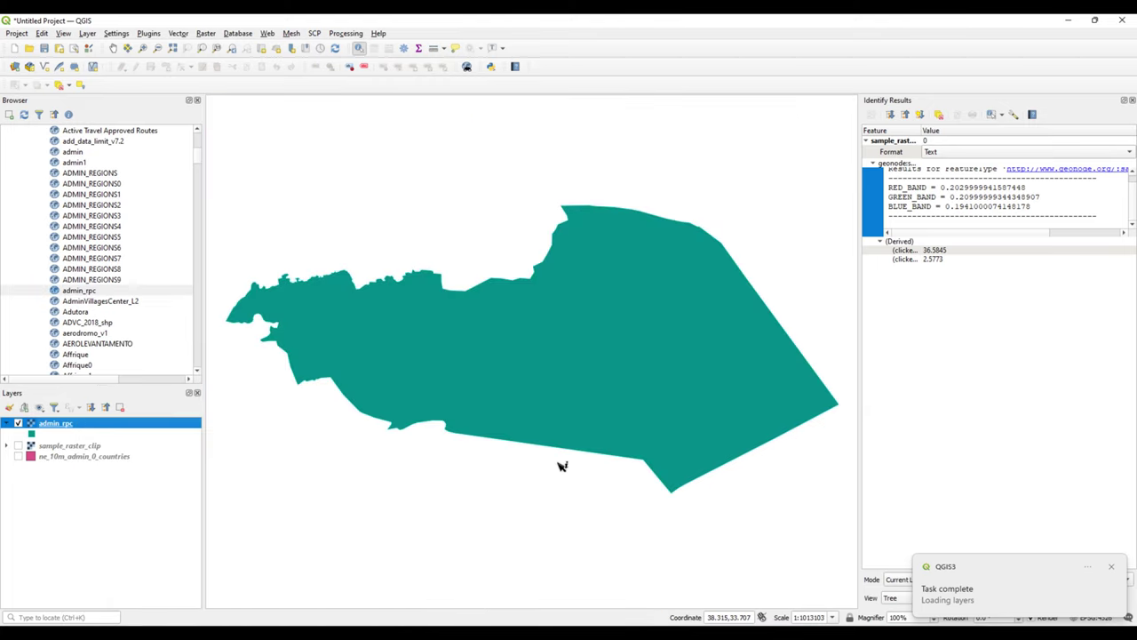
{"action": "scroll", "coordinate": [574, 459], "scroll_direction": "down", "scroll_amount": 1}
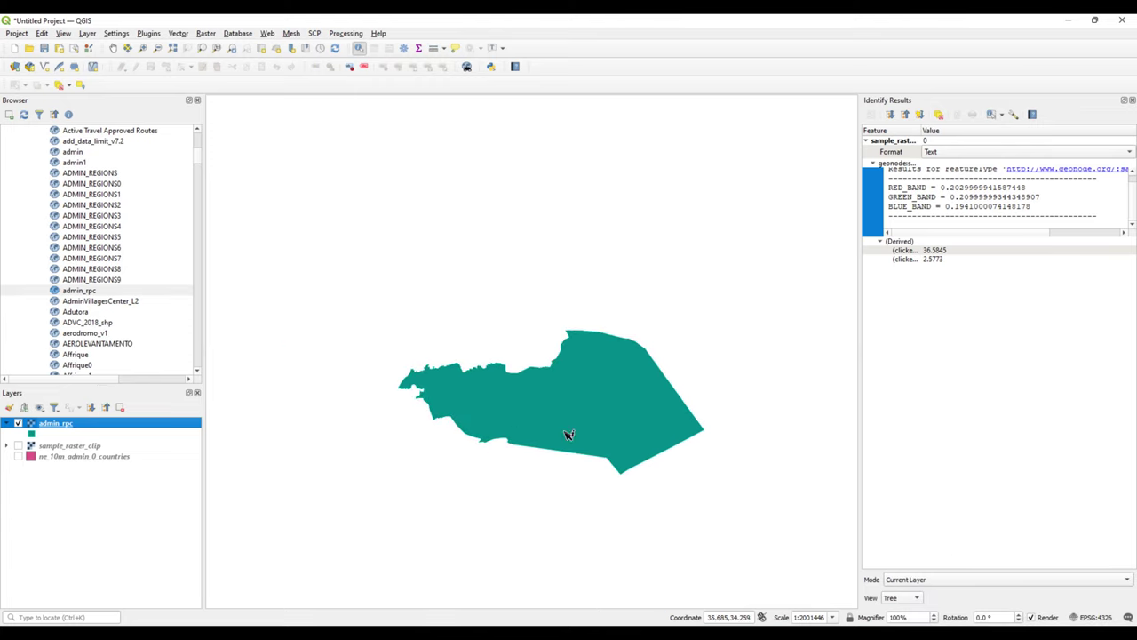
{"action": "scroll", "coordinate": [673, 453], "scroll_direction": "down", "scroll_amount": 2}
{"action": "scroll", "coordinate": [671, 455], "scroll_direction": "up", "scroll_amount": 2}
{"action": "scroll", "coordinate": [591, 409], "scroll_direction": "up", "scroll_amount": 1}
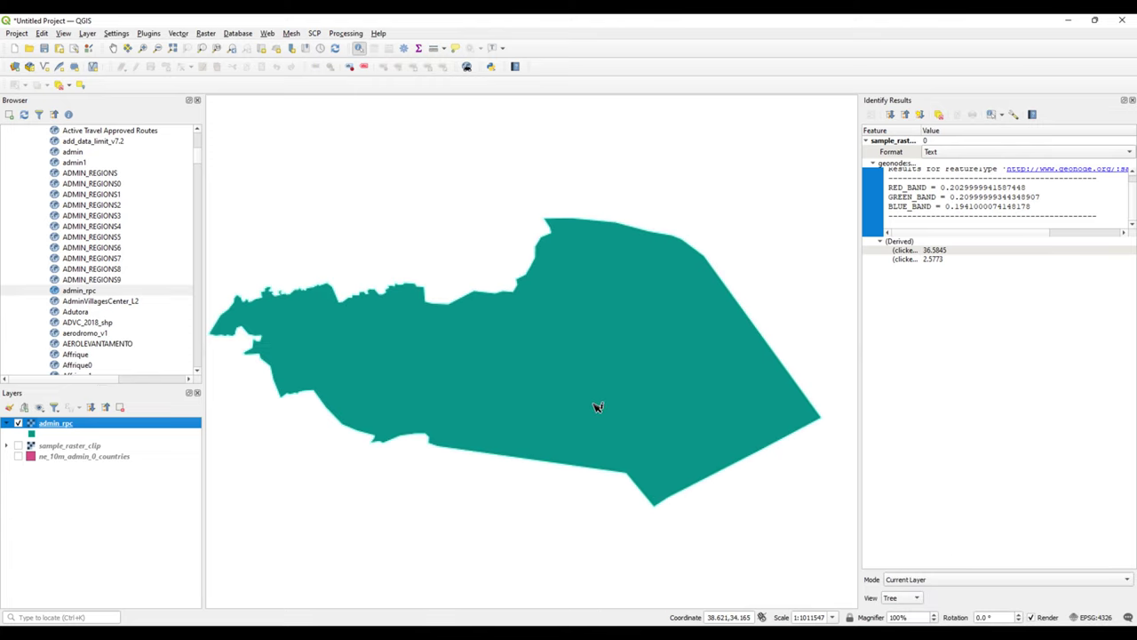
Identify the admin_rpc polygon and expand its geonode attributes and derived clicked coordinates.
{"action": "left_click", "coordinate": [629, 332]}
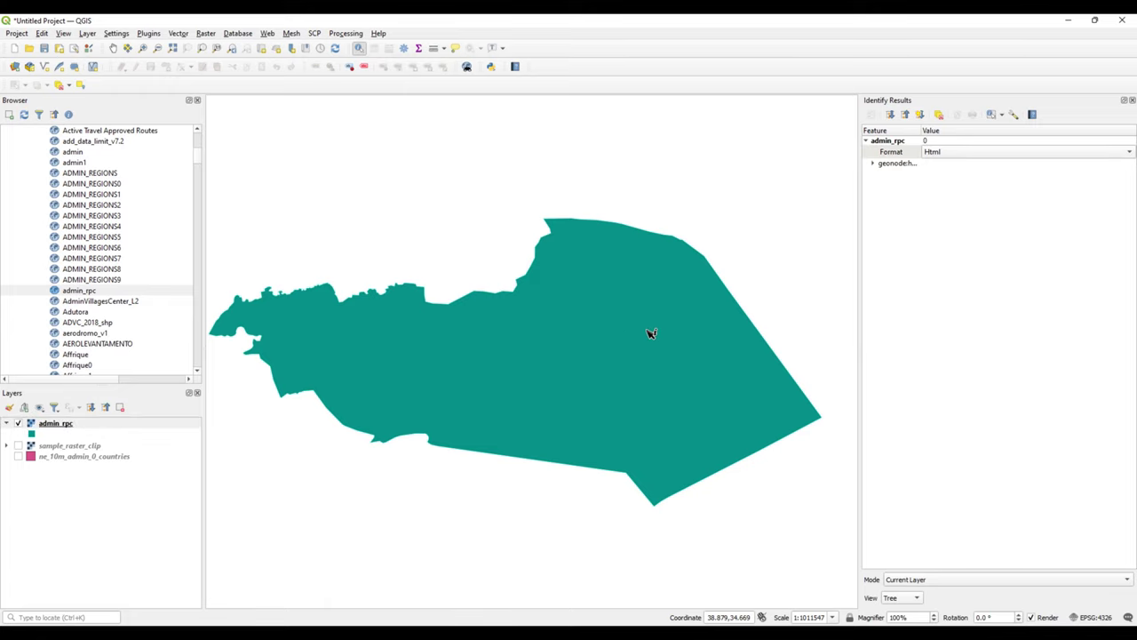
{"action": "left_click", "coordinate": [872, 166]}
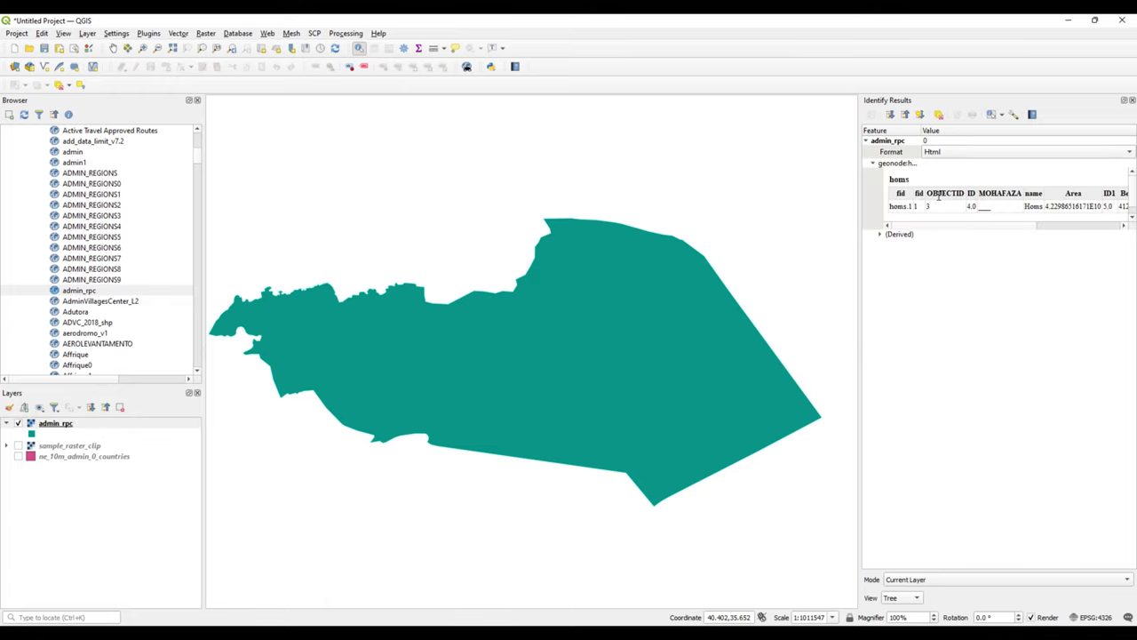
{"action": "left_click", "coordinate": [881, 233]}
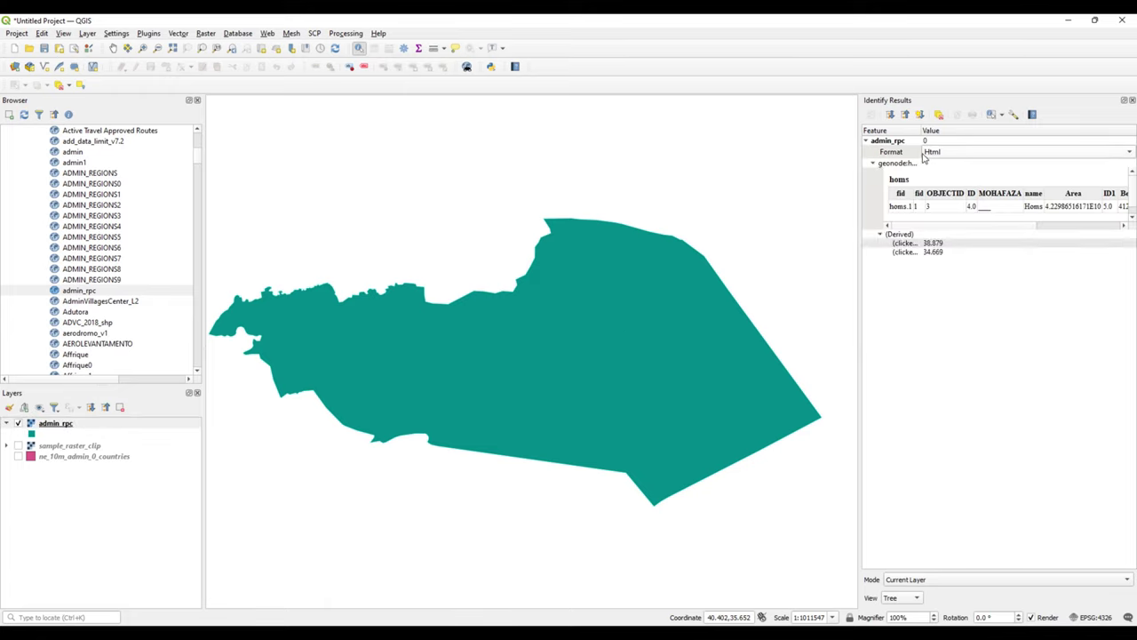
{"action": "left_click_drag", "start_coordinate": [922, 129], "coordinate": [951, 130]}
Show the Homs feature's attributes as plain text and read the MOHAFAZA field.
{"action": "left_click", "coordinate": [969, 152]}
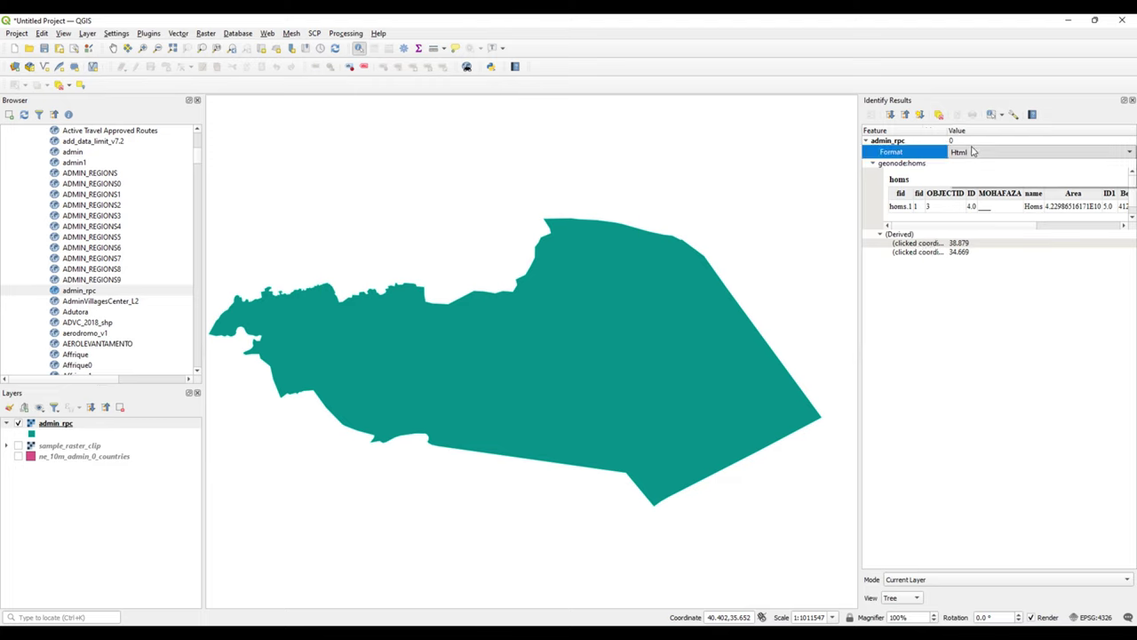
{"action": "left_click", "coordinate": [968, 152]}
{"action": "left_click", "coordinate": [973, 166]}
{"action": "left_click", "coordinate": [972, 152]}
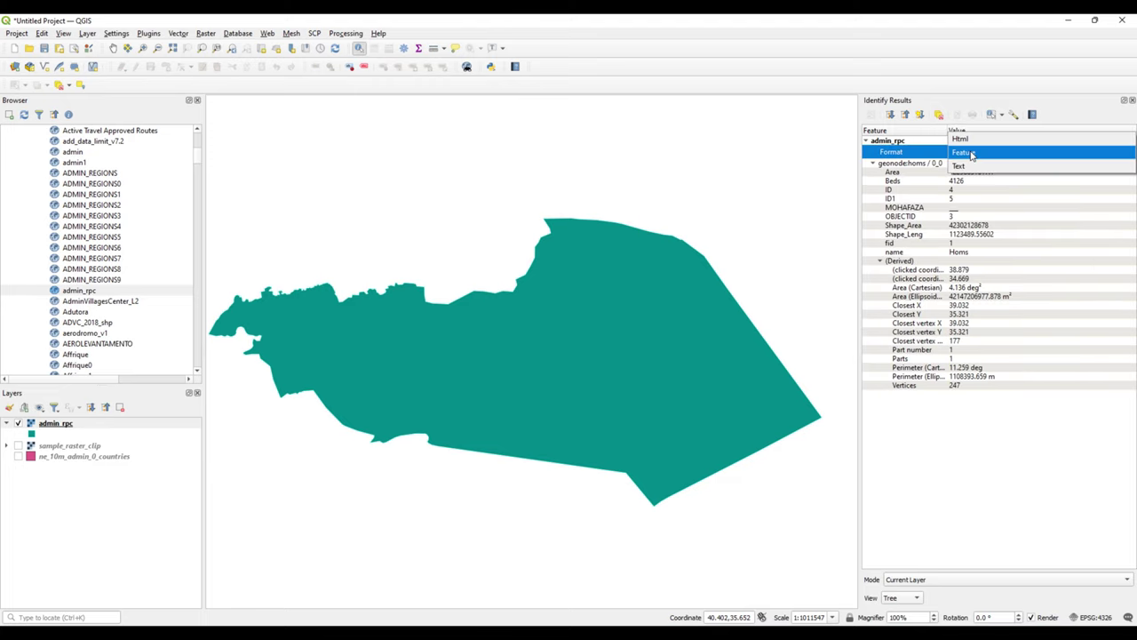
{"action": "left_click", "coordinate": [971, 166]}
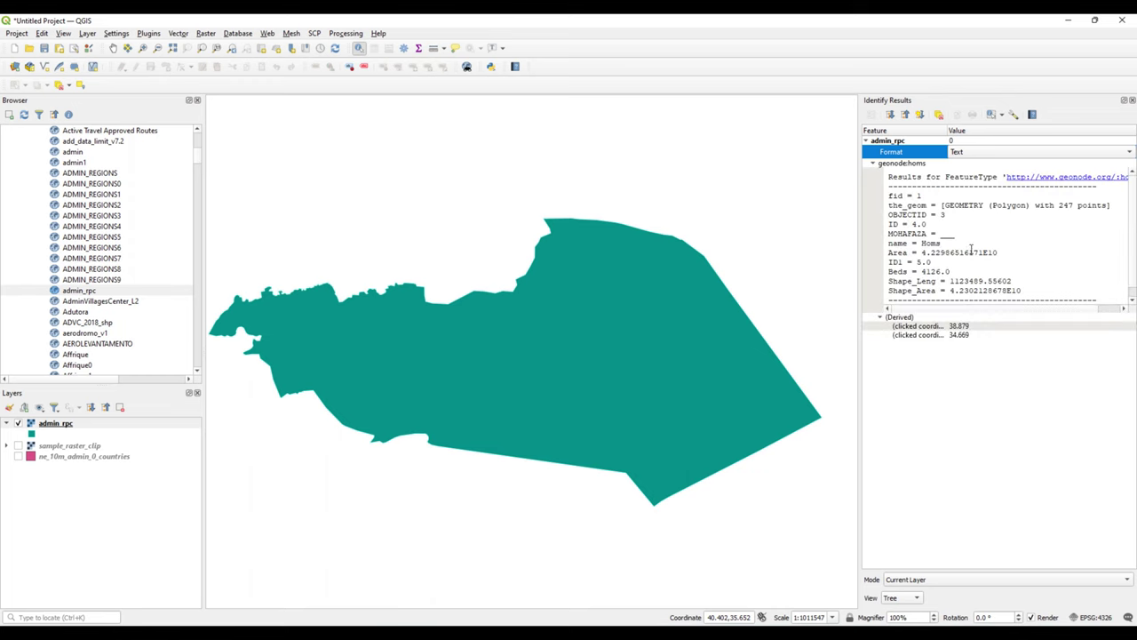
{"action": "left_click", "coordinate": [973, 285]}
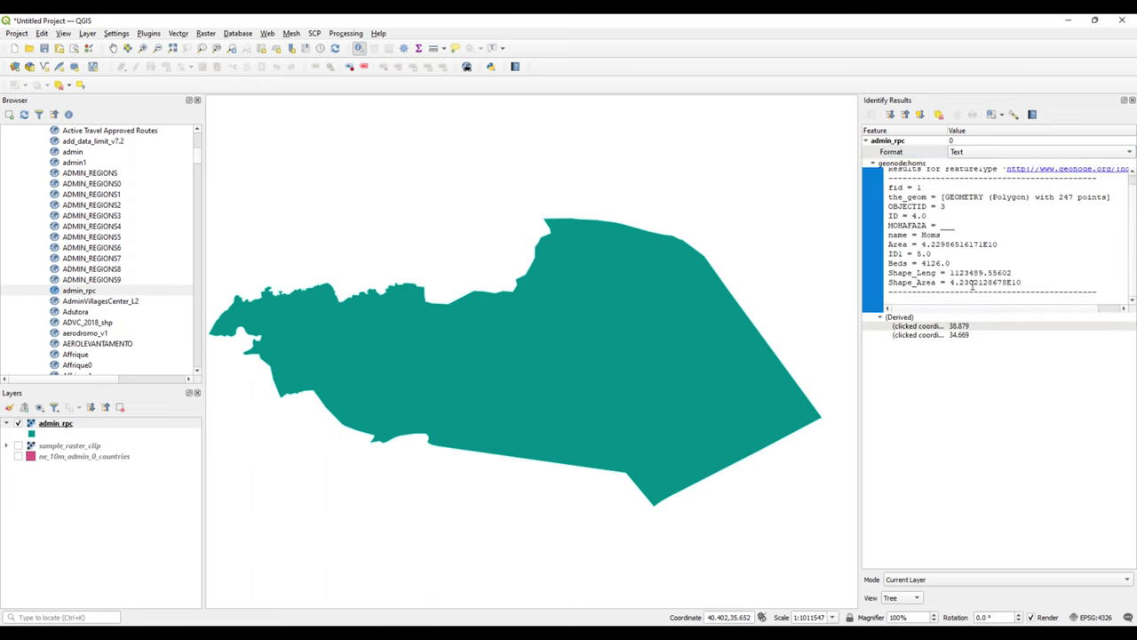
{"action": "scroll", "coordinate": [973, 285], "scroll_direction": "up", "scroll_amount": 1}
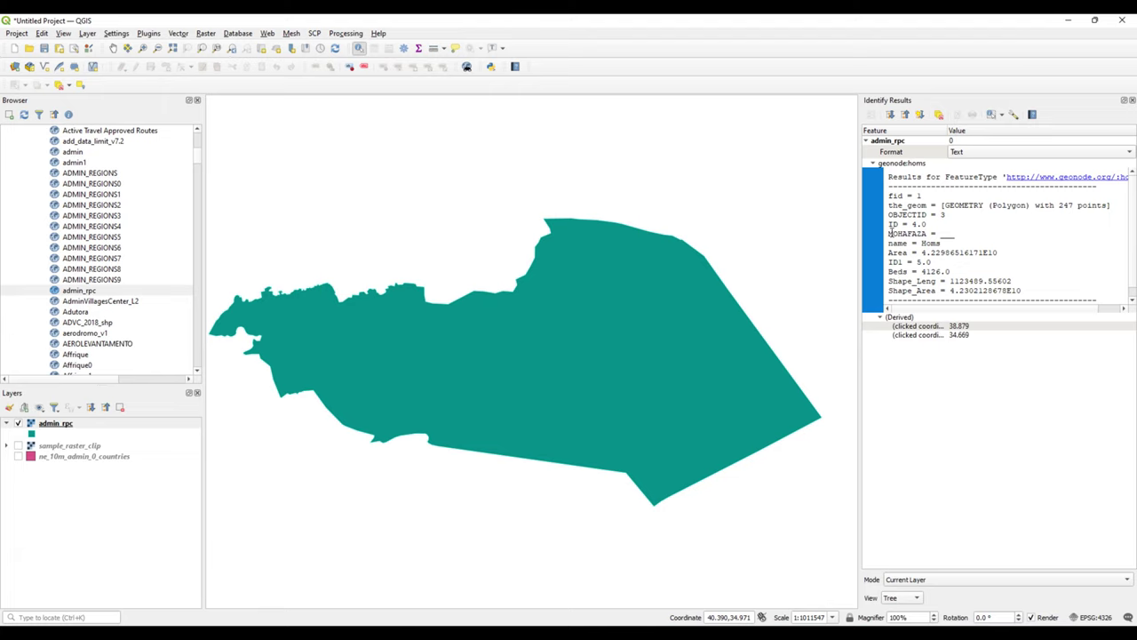
{"action": "left_click_drag", "start_coordinate": [889, 232], "coordinate": [935, 233]}
{"action": "left_click", "coordinate": [935, 247]}
{"action": "left_click_drag", "start_coordinate": [196, 155], "coordinate": [194, 188]}
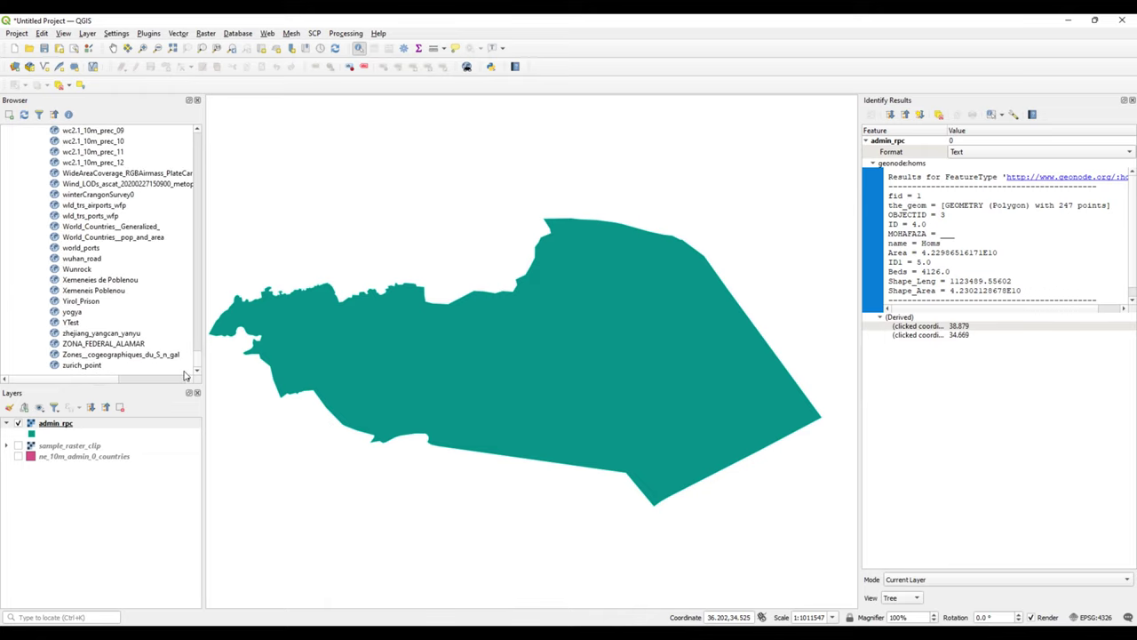
Expand GeoNode > local_geonode in the Browser to list its WFS and WMS groups.
{"action": "scroll", "coordinate": [53, 329], "scroll_direction": "up", "scroll_amount": 10}
{"action": "left_click", "coordinate": [14, 334]}
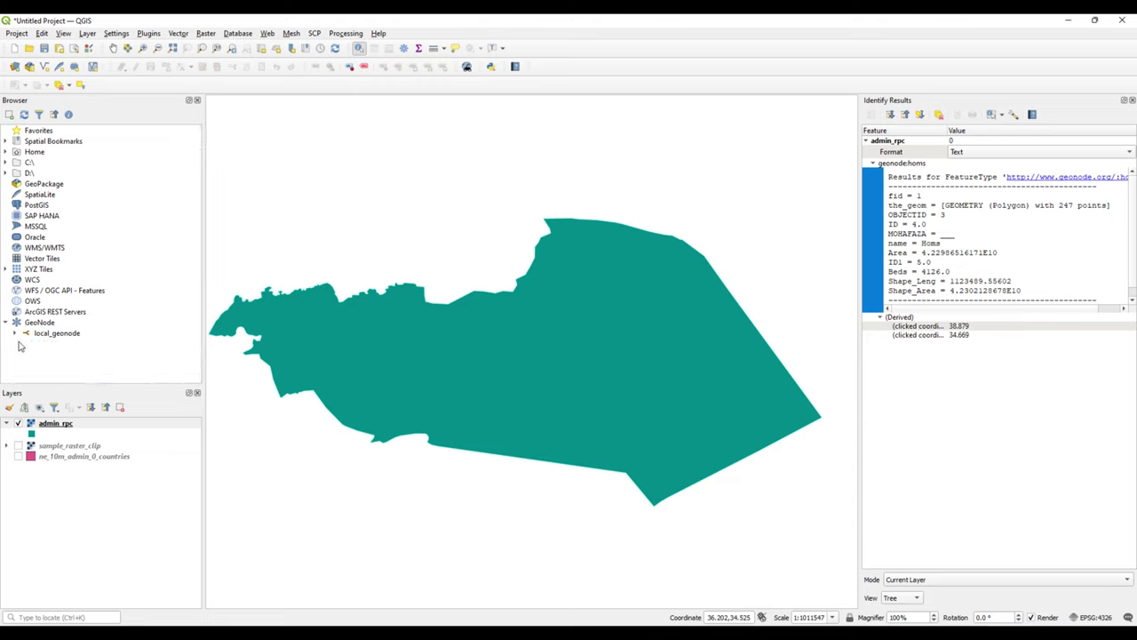
{"action": "left_click", "coordinate": [6, 322]}
{"action": "left_click", "coordinate": [5, 269]}
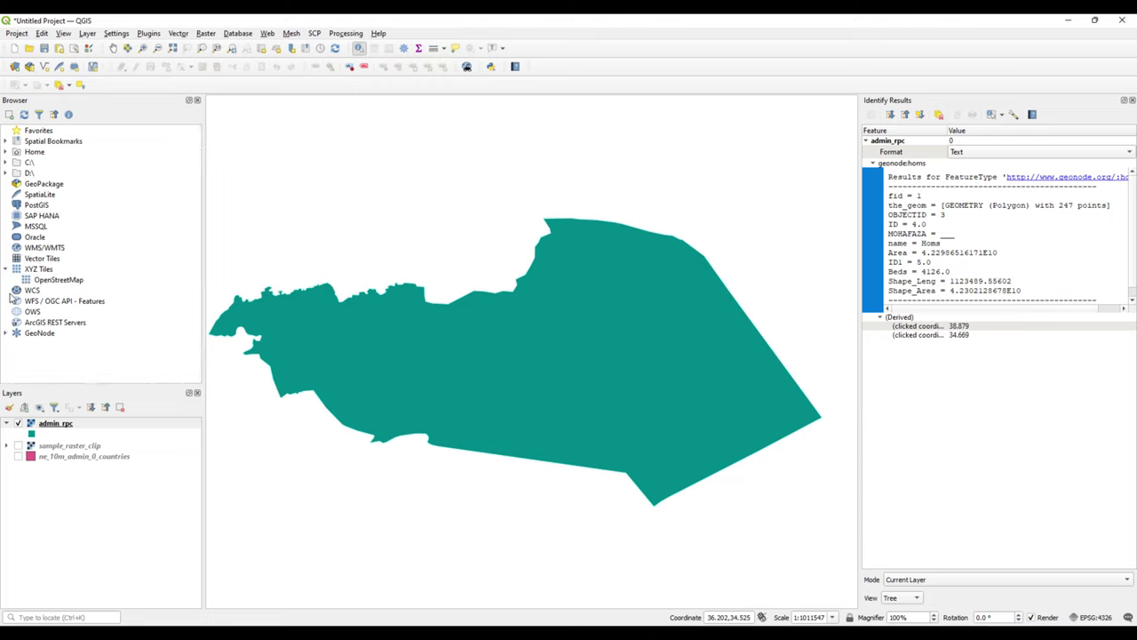
{"action": "left_click", "coordinate": [6, 269]}
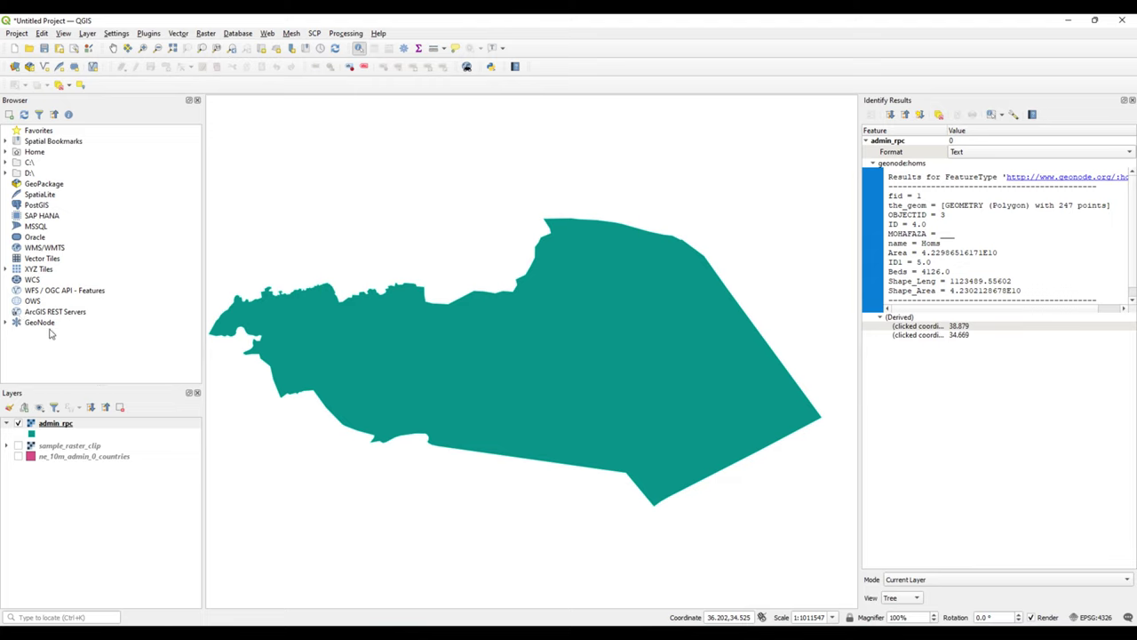
{"action": "left_click", "coordinate": [7, 323]}
{"action": "left_click", "coordinate": [16, 333]}
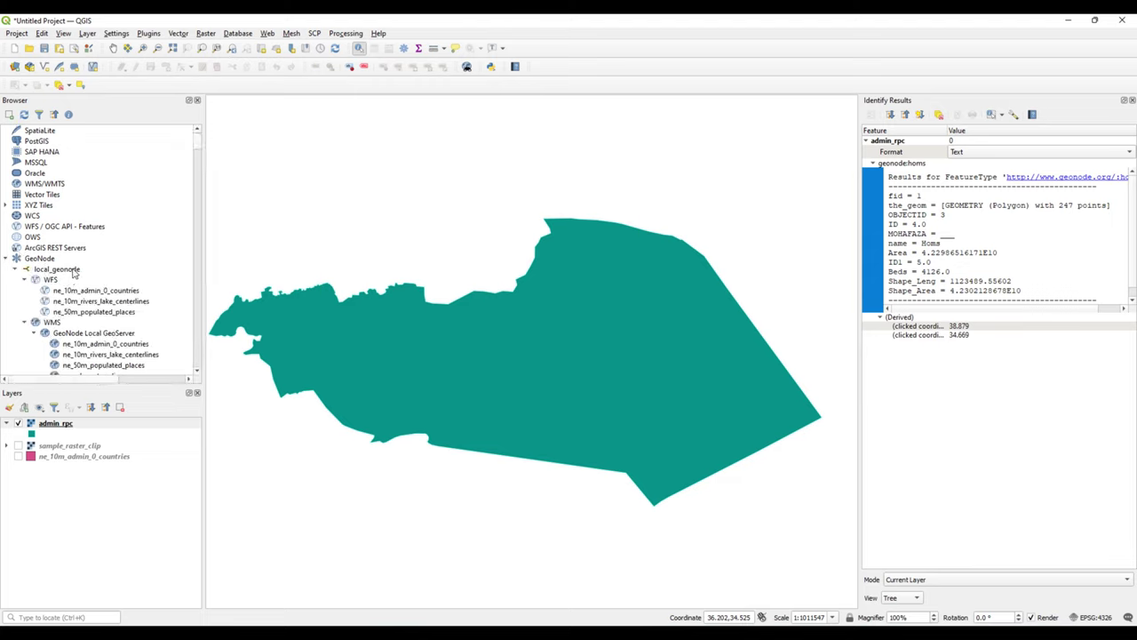
Collapse the WFS and WMS groups and review the local_geonode connection settings without changing them.
{"action": "right_click", "coordinate": [72, 269]}
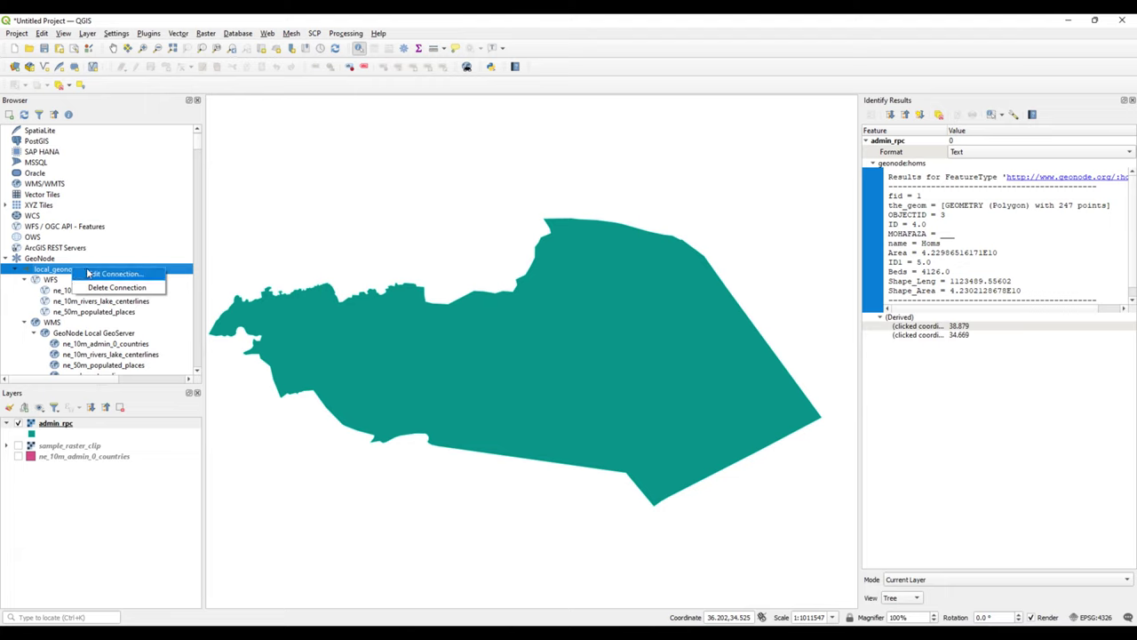
{"action": "left_click", "coordinate": [25, 283]}
{"action": "left_click", "coordinate": [26, 281]}
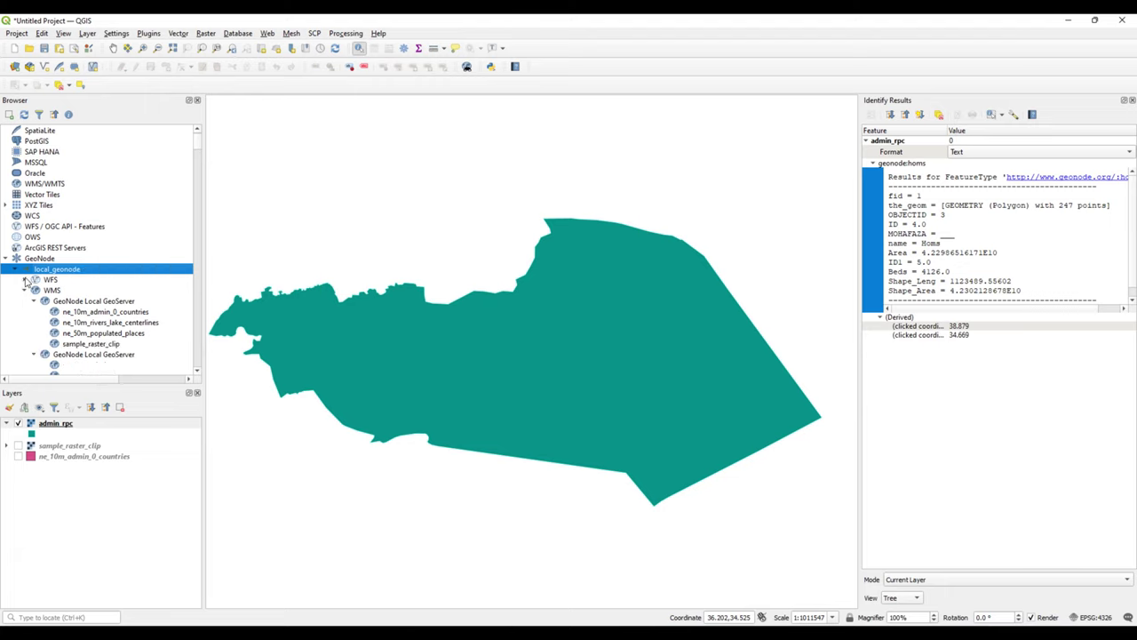
{"action": "left_click", "coordinate": [25, 292]}
{"action": "right_click", "coordinate": [46, 333]}
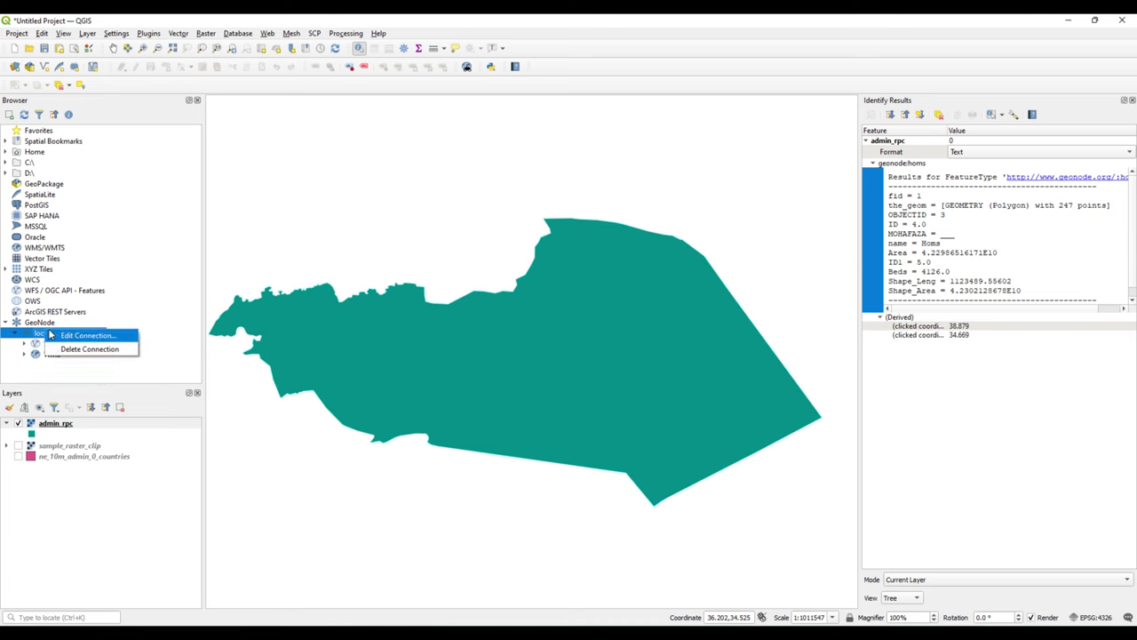
{"action": "left_click", "coordinate": [71, 334]}
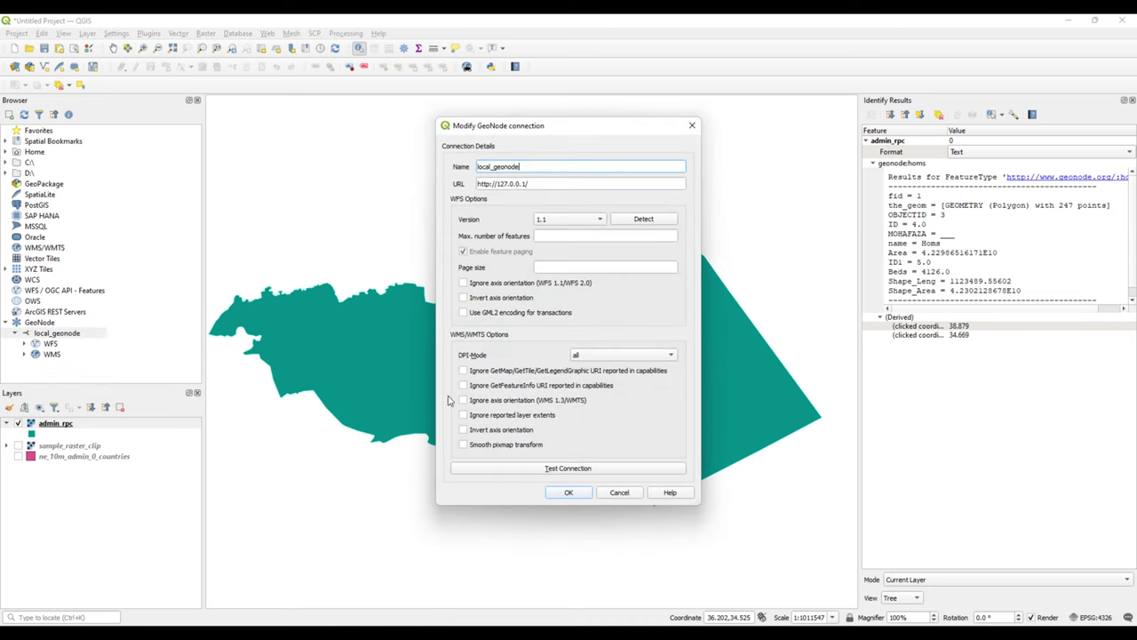
{"action": "left_click", "coordinate": [692, 125]}
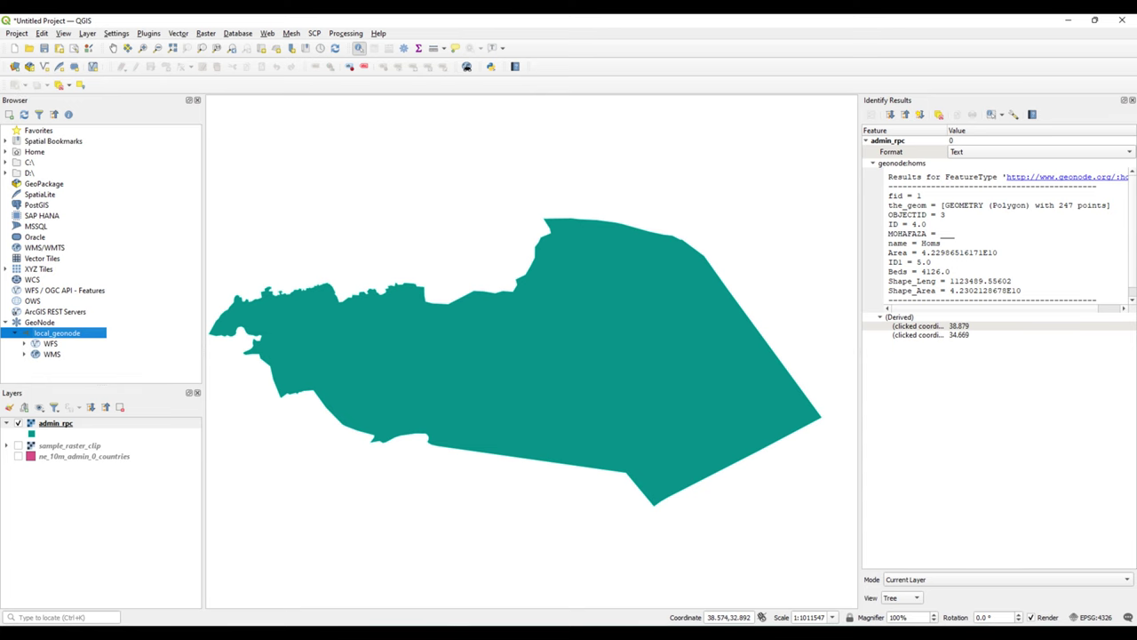
In the web browser, change the address from /geoserver/web to the GeoNode root on localhost.
{"action": "key", "text": "alt+Tab"}
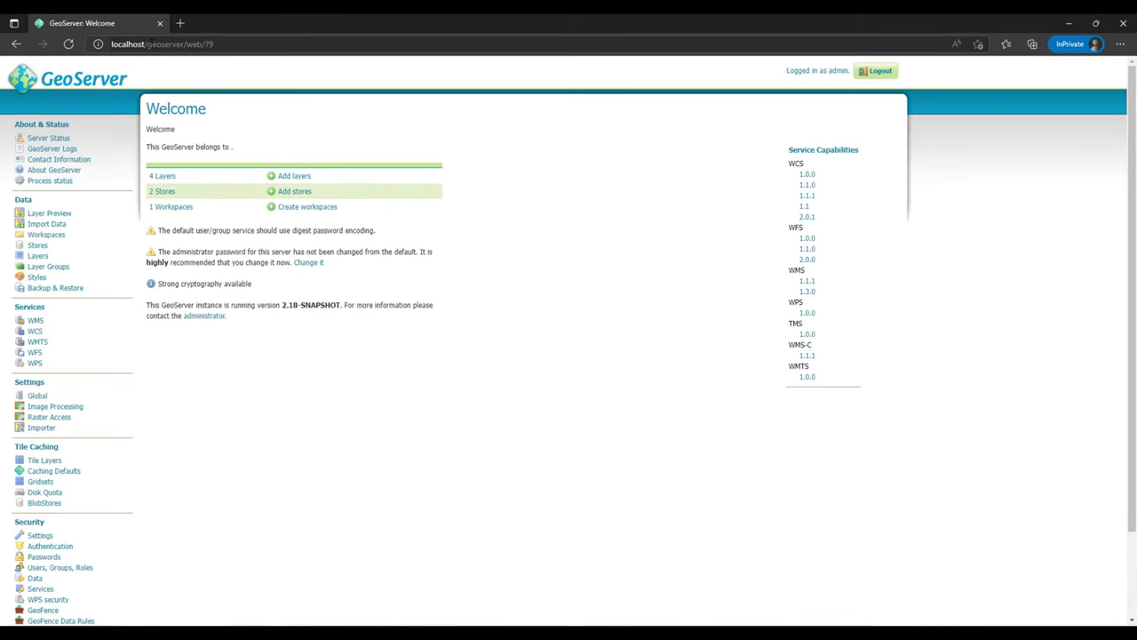
{"action": "left_click_drag", "start_coordinate": [145, 44], "coordinate": [341, 47]}
{"action": "key", "text": "BackSpace"}
{"action": "key", "text": "Return"}
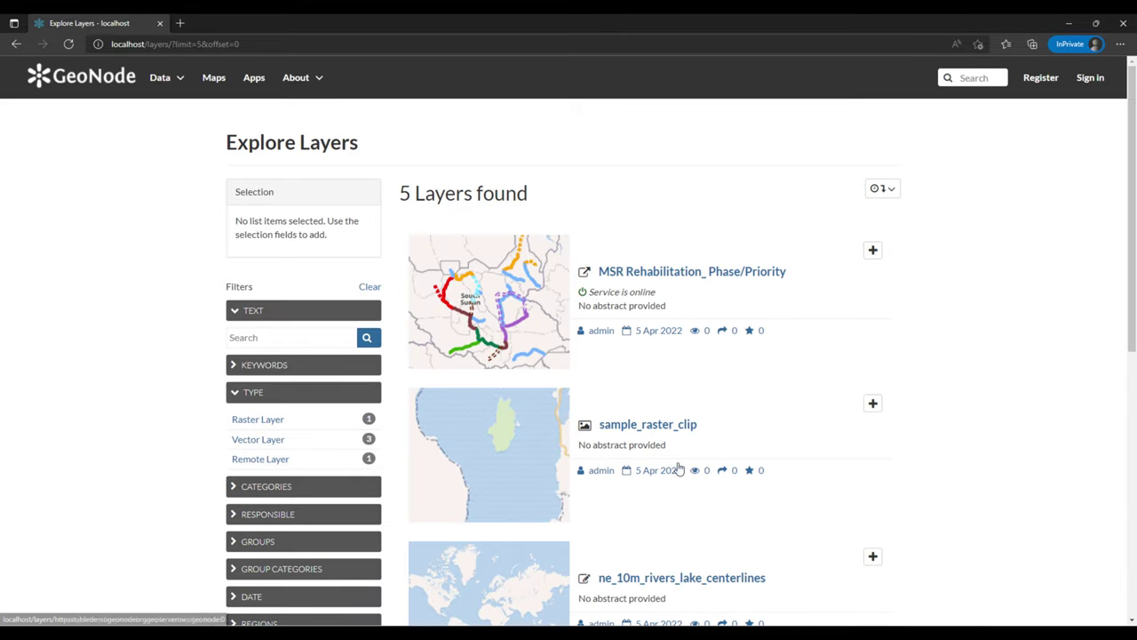
{"action": "scroll", "coordinate": [898, 474], "scroll_direction": "down", "scroll_amount": 6}
{"action": "scroll", "coordinate": [899, 477], "scroll_direction": "up", "scroll_amount": 6}
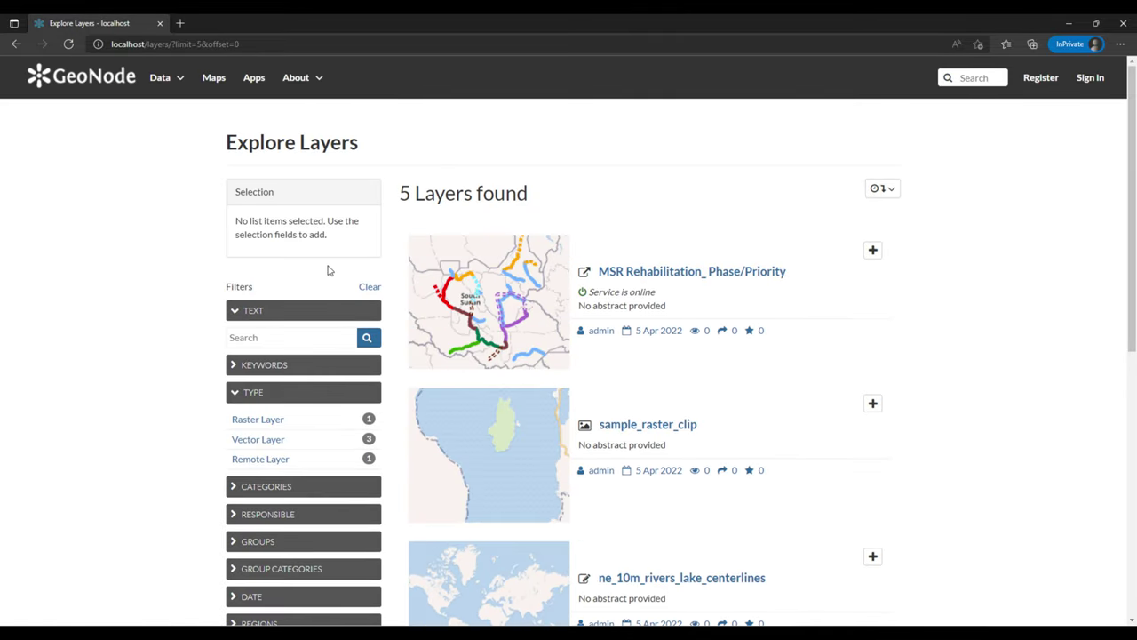
Visit the GeoNode Maps page, then return to the Data > Layers listing.
{"action": "left_click", "coordinate": [215, 85]}
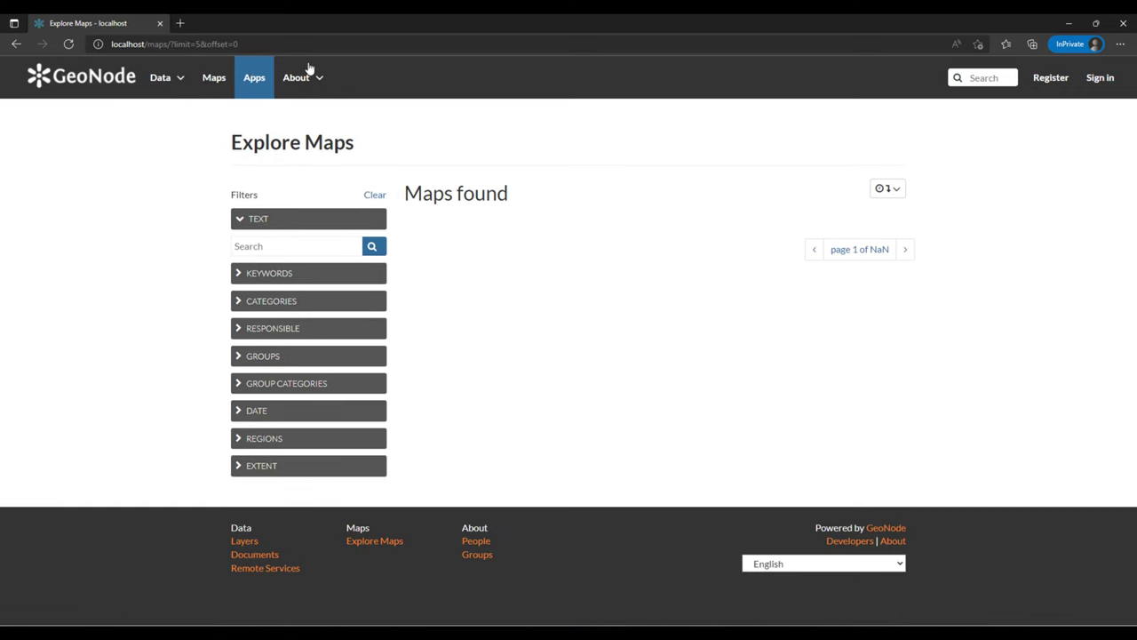
{"action": "left_click", "coordinate": [160, 77]}
{"action": "left_click", "coordinate": [162, 109]}
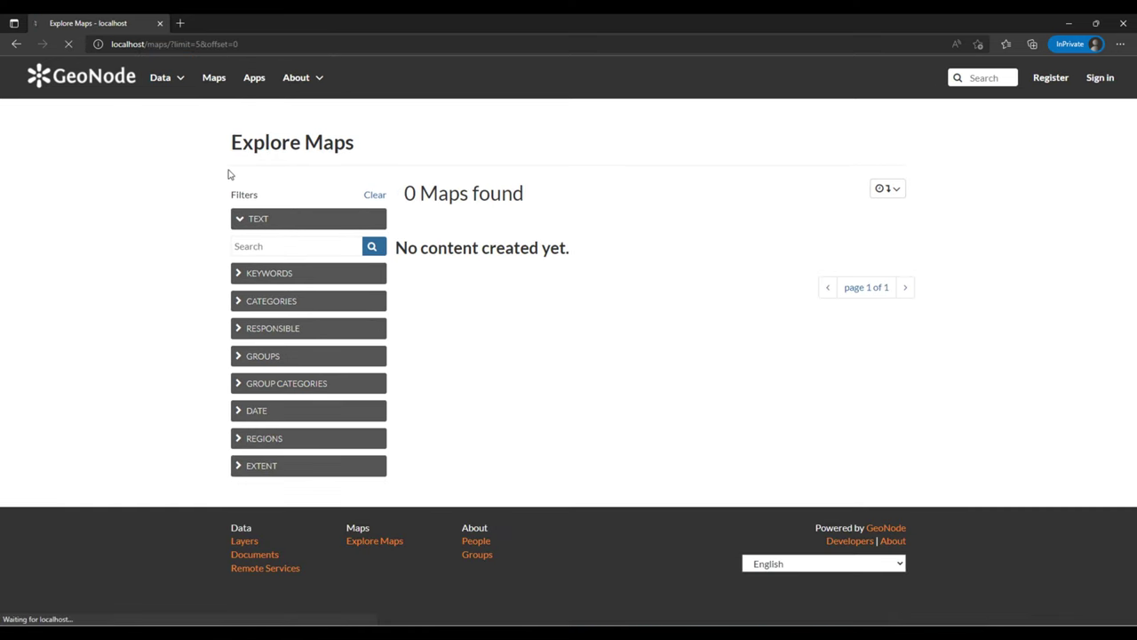
{"action": "scroll", "coordinate": [954, 474], "scroll_direction": "down", "scroll_amount": 6}
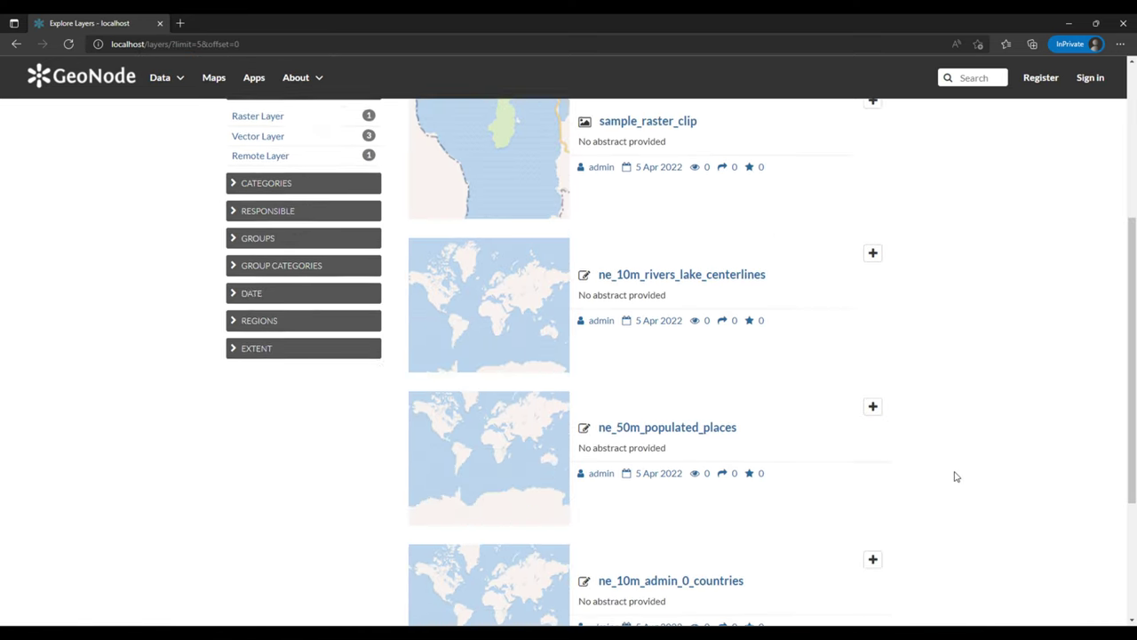
{"action": "scroll", "coordinate": [954, 476], "scroll_direction": "up", "scroll_amount": 6}
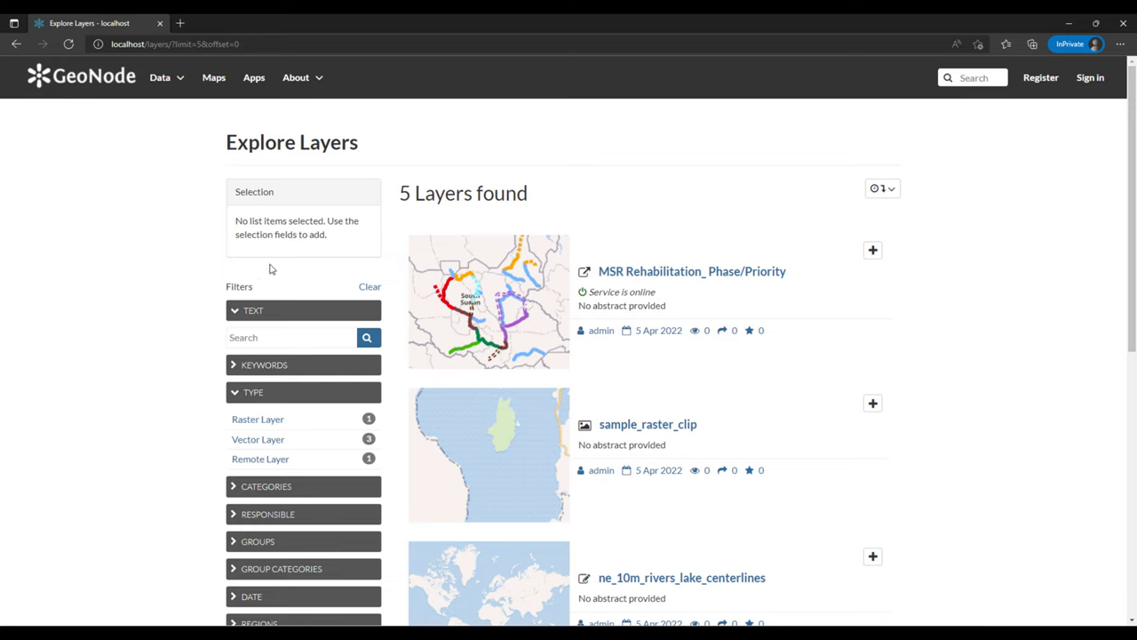
Review the Explore Layers page showing '5 Layers found' and scroll through the list.
{"action": "left_click_drag", "start_coordinate": [234, 197], "coordinate": [345, 241]}
{"action": "left_click", "coordinate": [253, 193]}
{"action": "mouse_move", "coordinate": [1132, 267]}
{"action": "left_mouse_down"}
{"action": "mouse_move", "coordinate": [1132, 542]}
{"action": "mouse_move", "coordinate": [1132, 264]}
{"action": "left_mouse_up"}
{"action": "left_click_drag", "start_coordinate": [399, 193], "coordinate": [541, 193]}
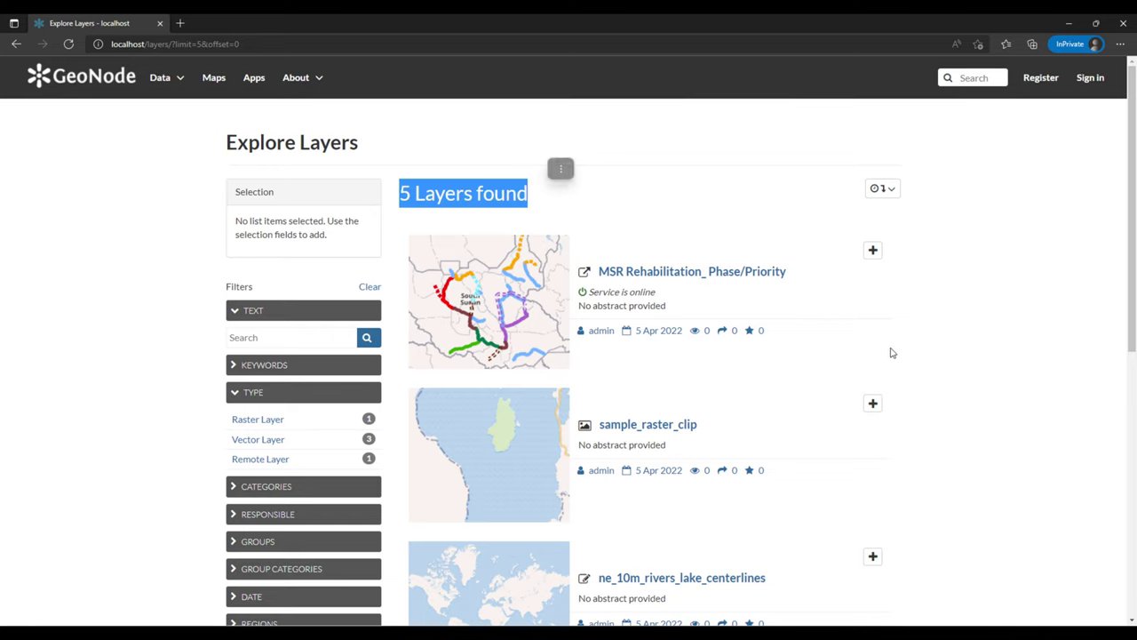
{"action": "left_click", "coordinate": [977, 458]}
{"action": "scroll", "coordinate": [978, 458], "scroll_direction": "down", "scroll_amount": 6}
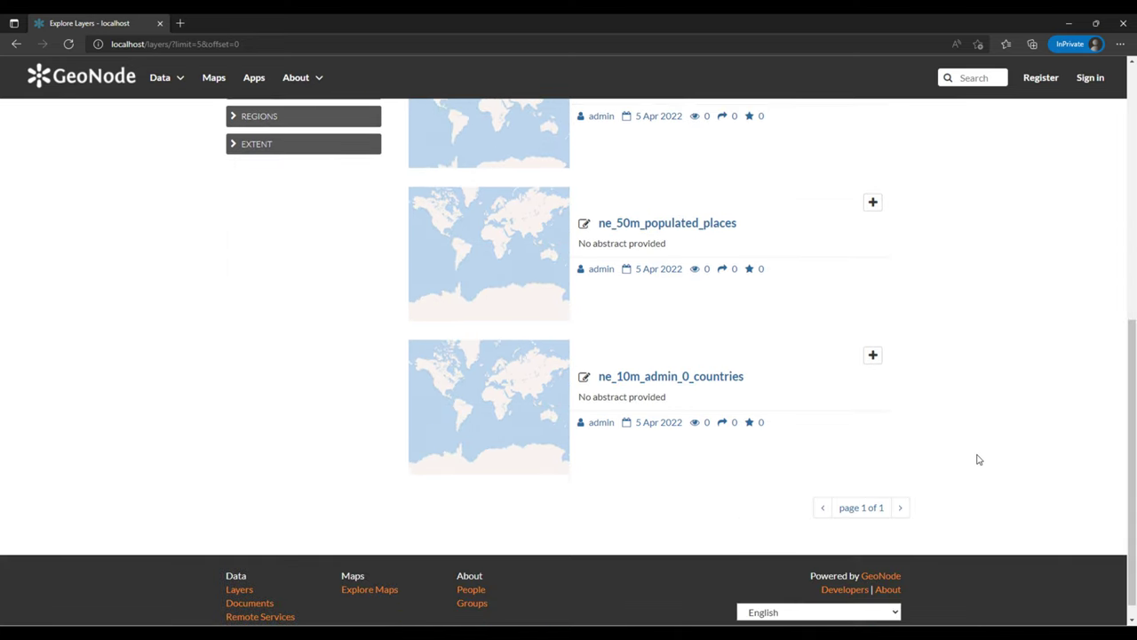